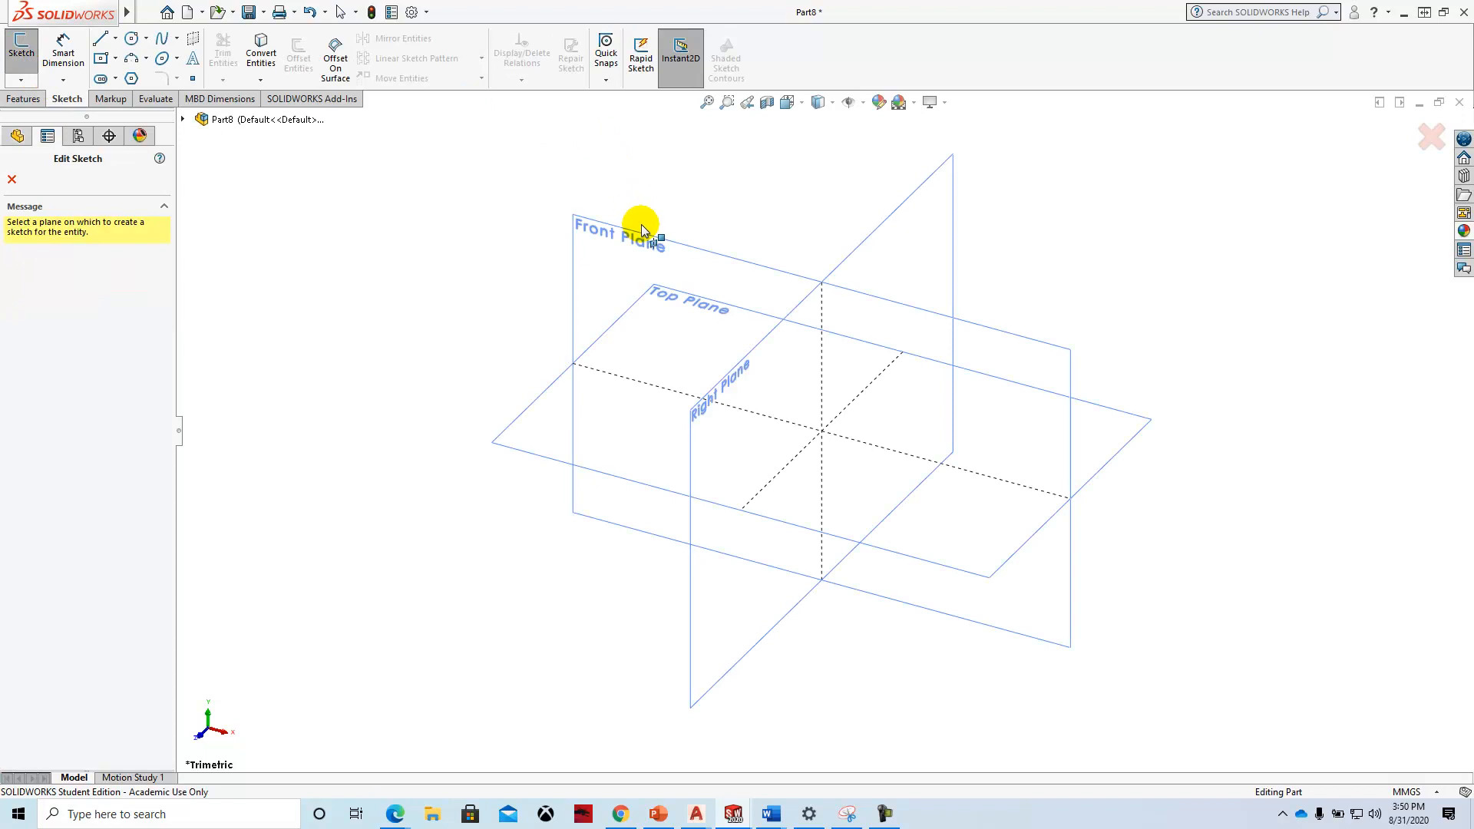
Step: Start a sketch on the Front Plane and check the Exercise 2 reference drawing in the assignment PDF
click(644, 238)
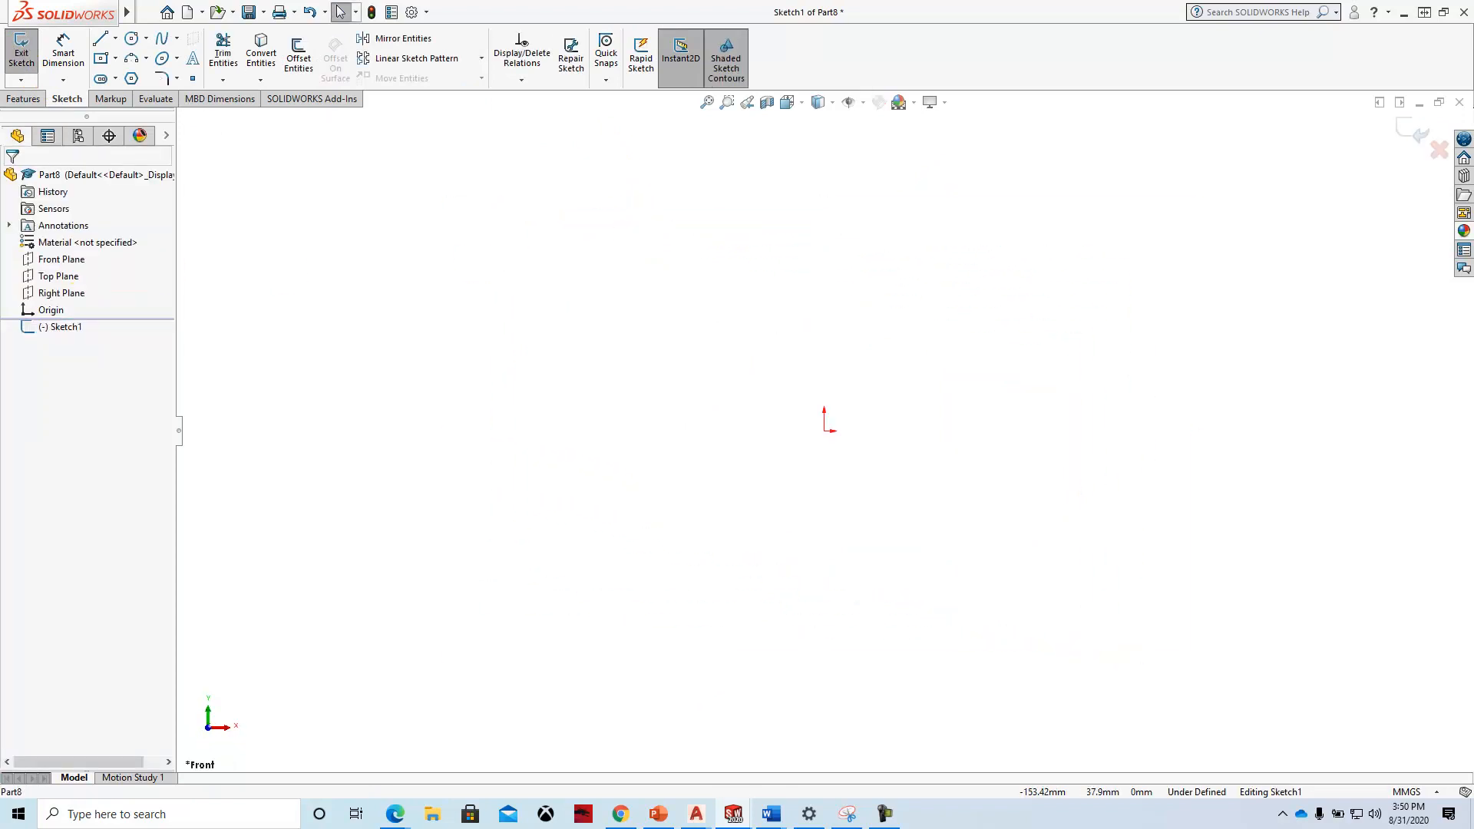
drag(0, 108, 1160, 115)
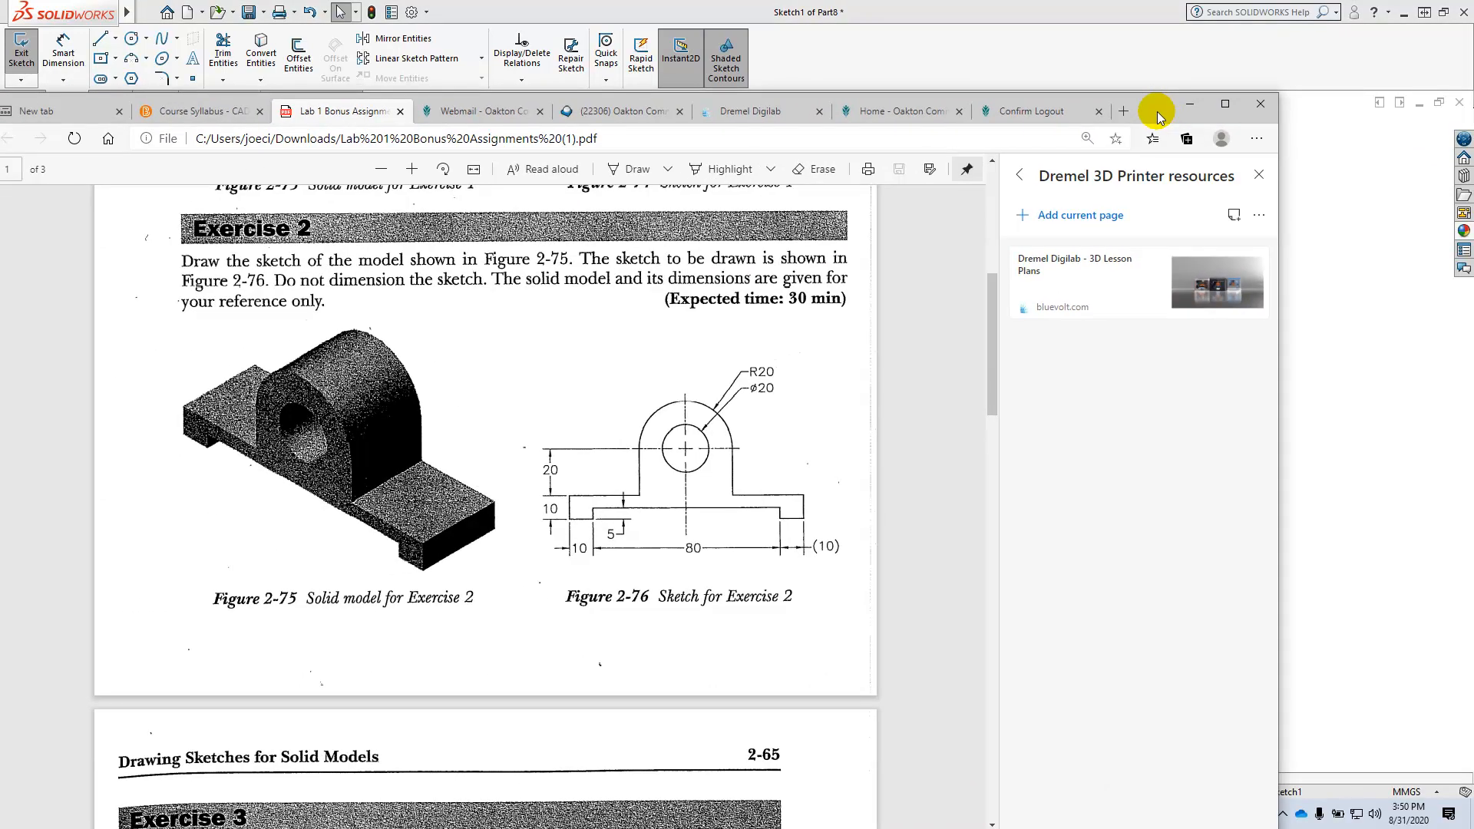
drag(1159, 115, 0, 61)
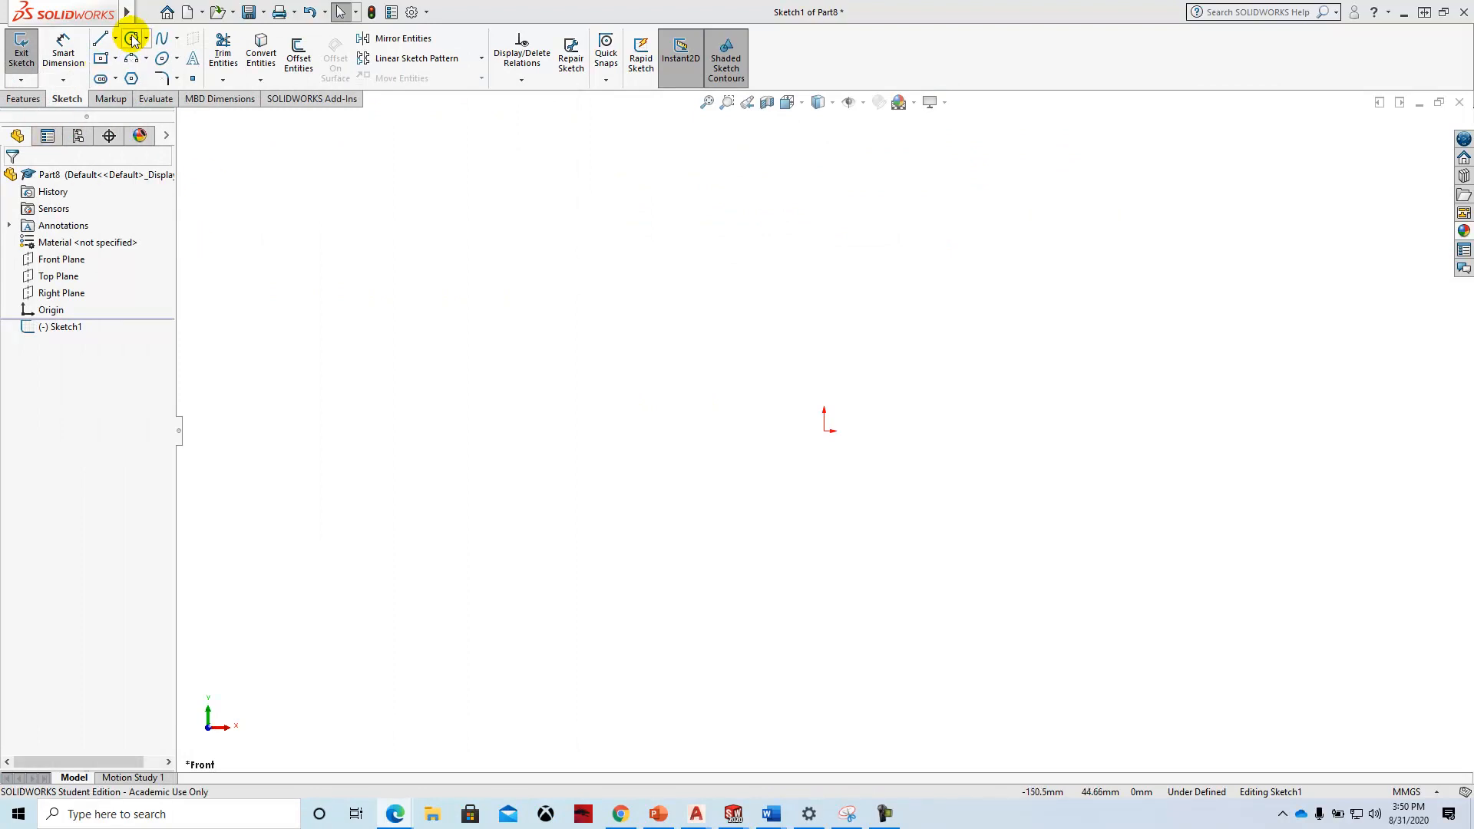
Step: Sketch two concentric circles centred on the origin, with radii of about 20.5 mm and 39.4 mm
click(130, 39)
click(825, 429)
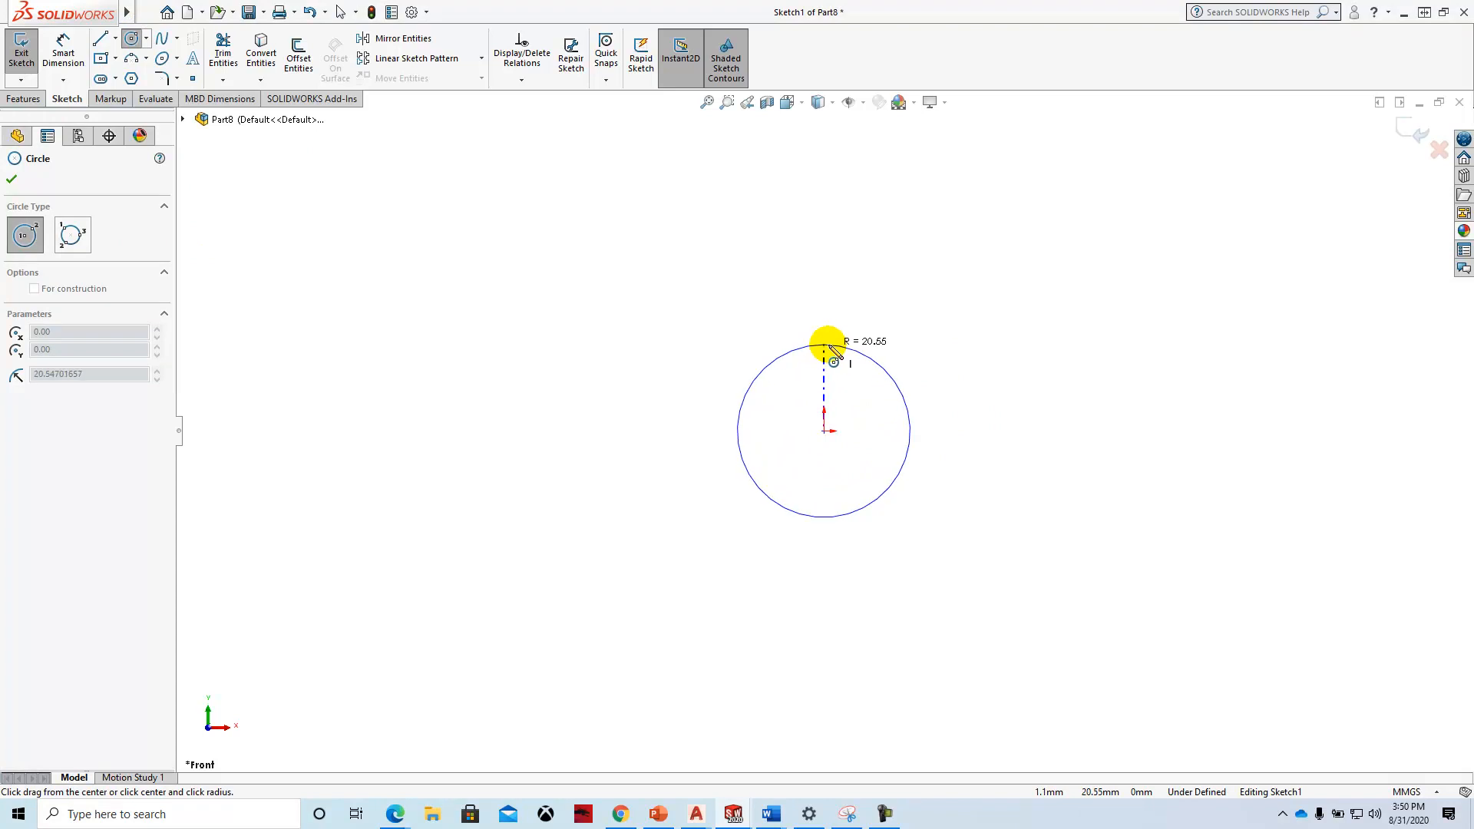
click(827, 345)
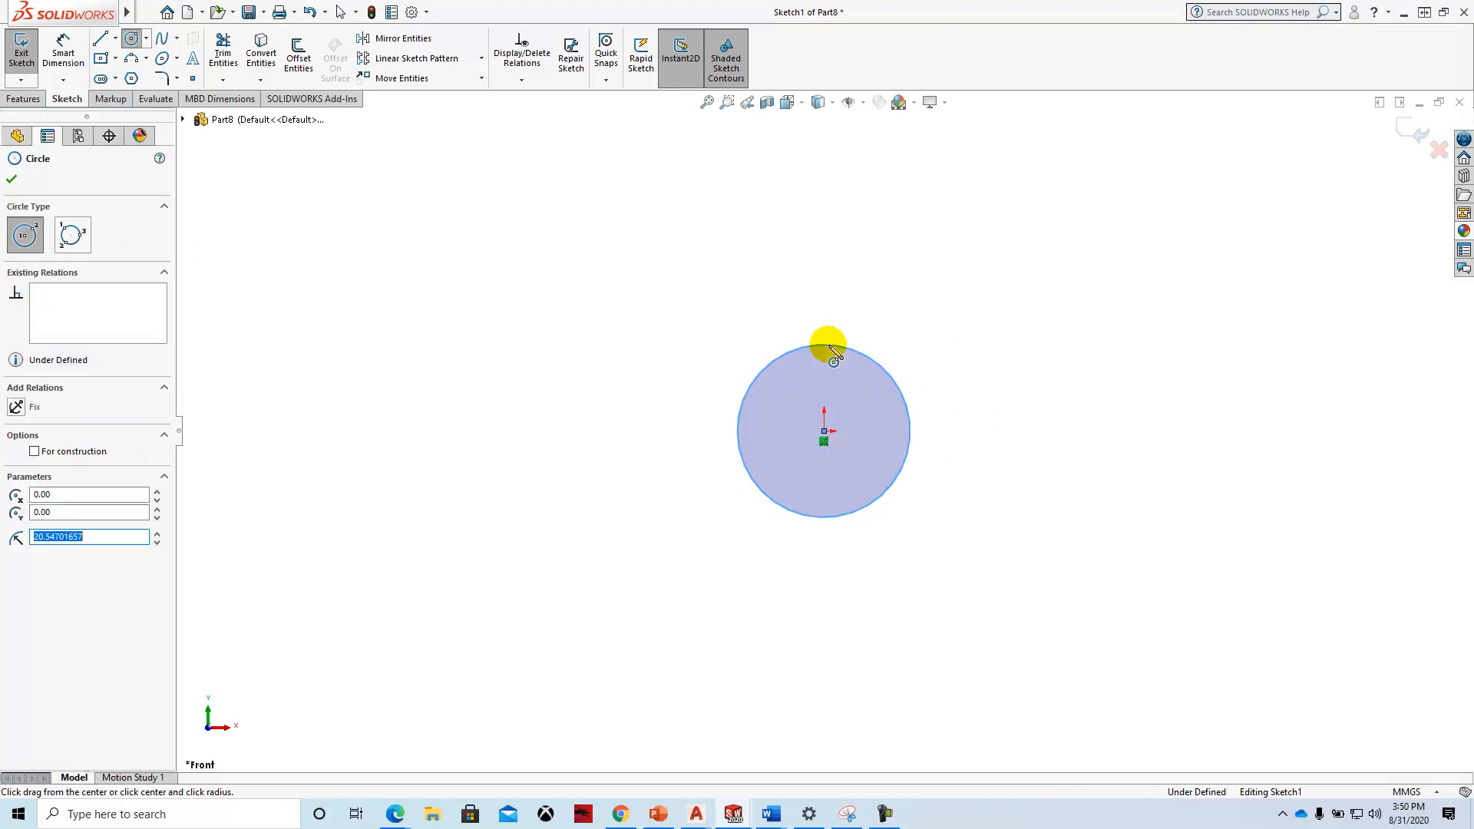
click(825, 432)
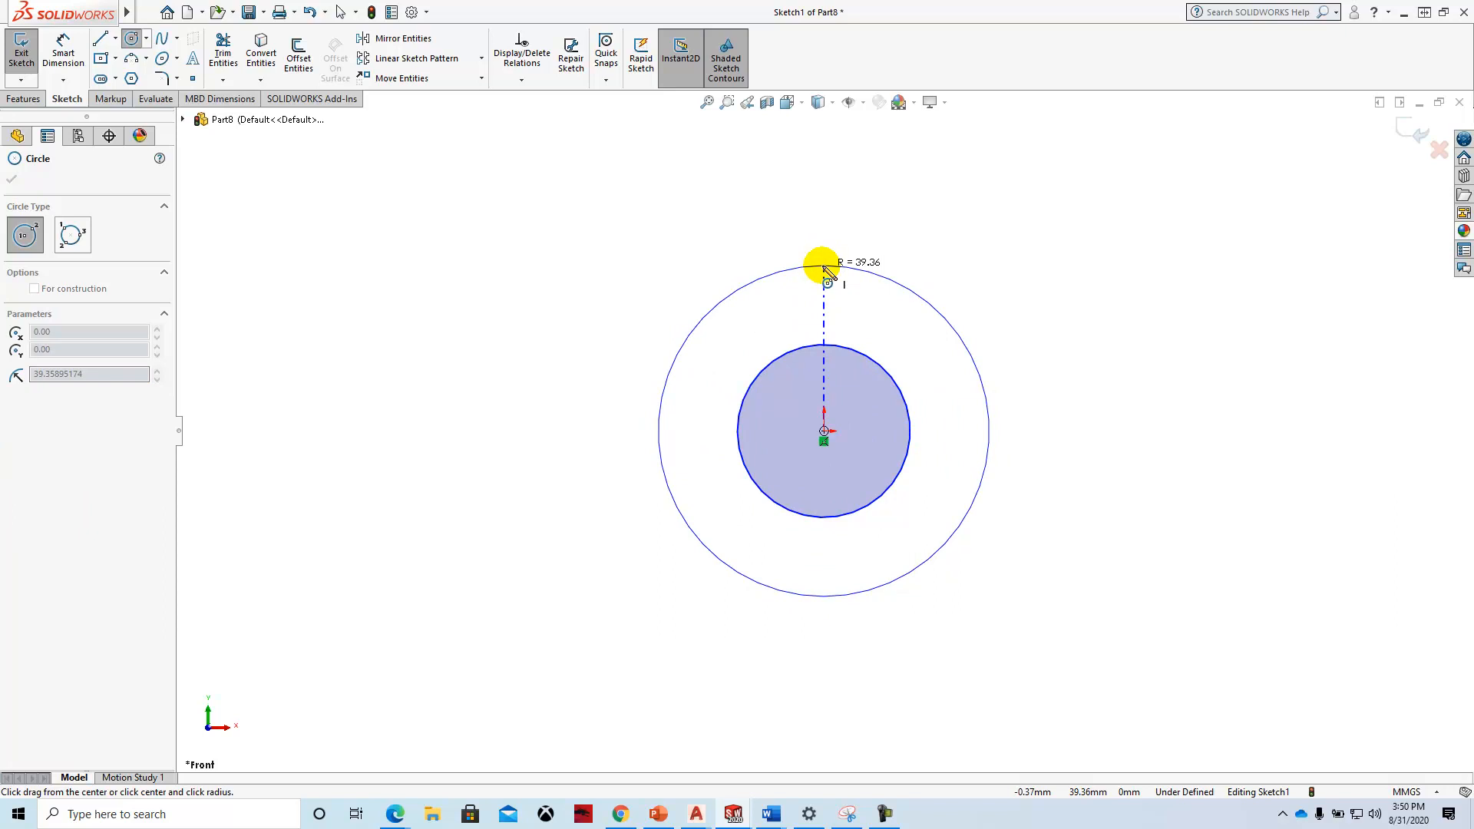
click(824, 267)
key(Escape)
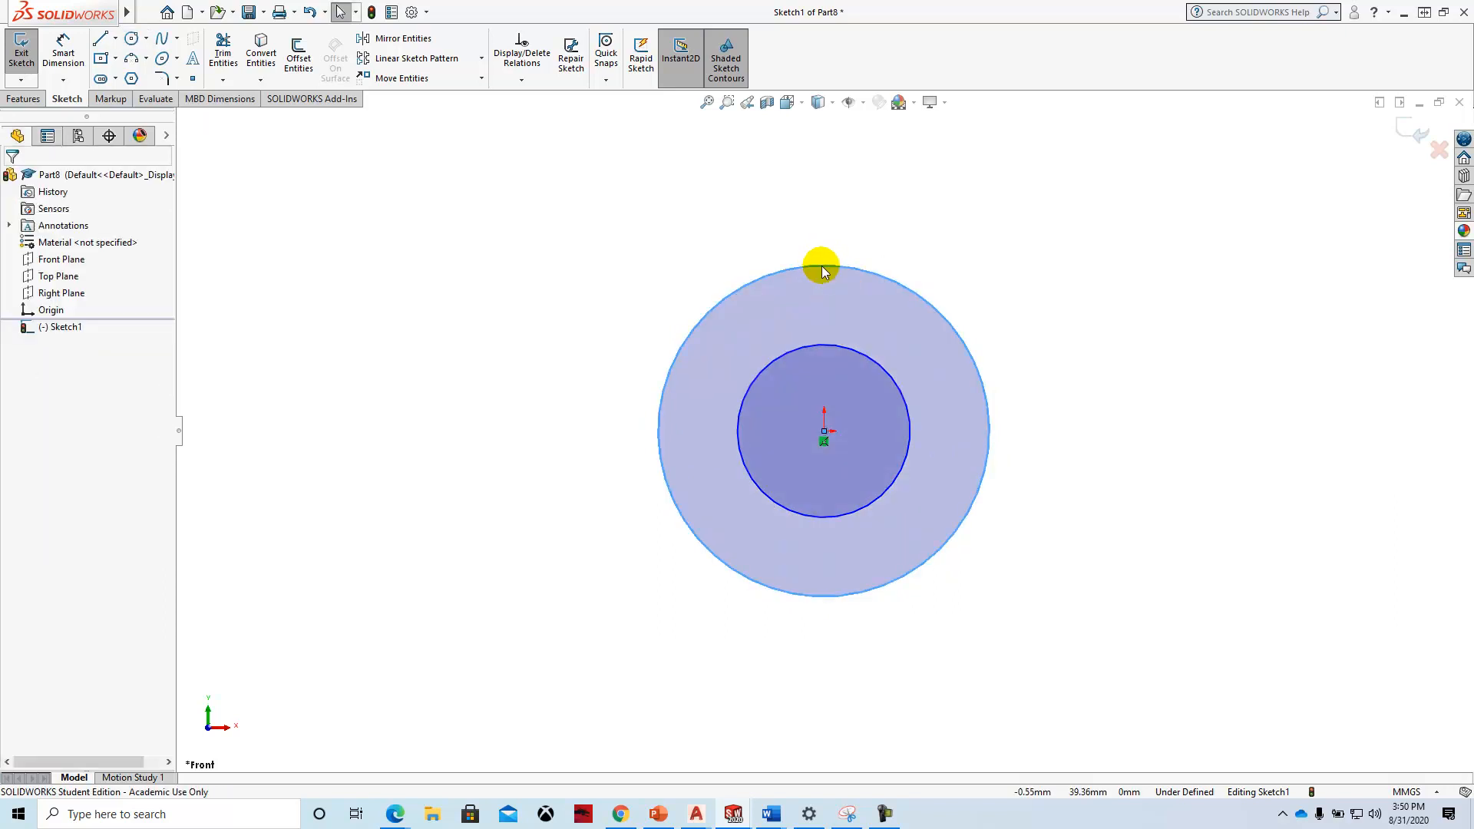
Step: Draw a vertical centerline about 173 mm long through the origin, extending above and below both circles
mouse_move(68, 15)
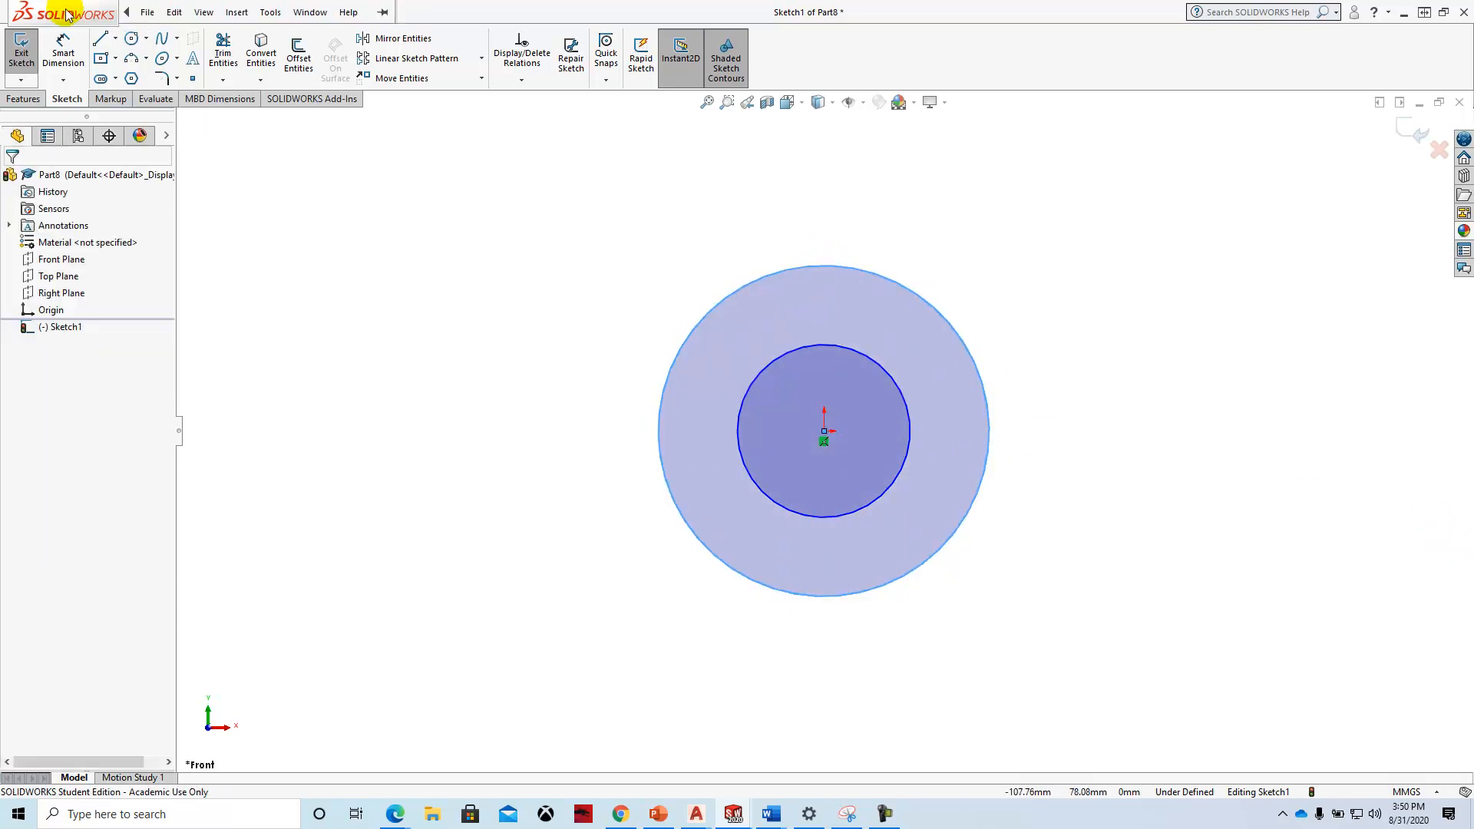
click(116, 40)
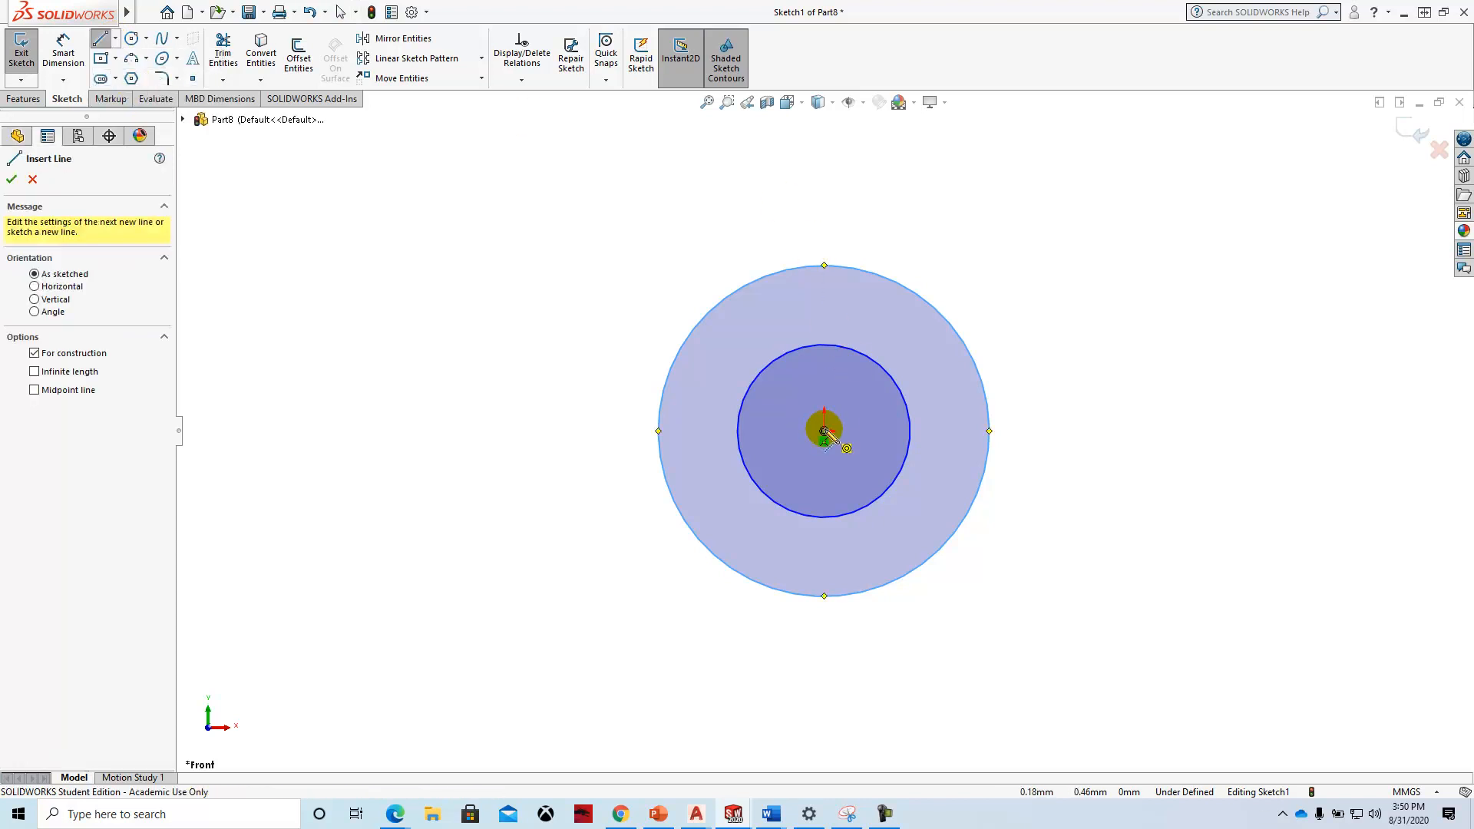
click(824, 137)
scroll(825, 743, down, 2)
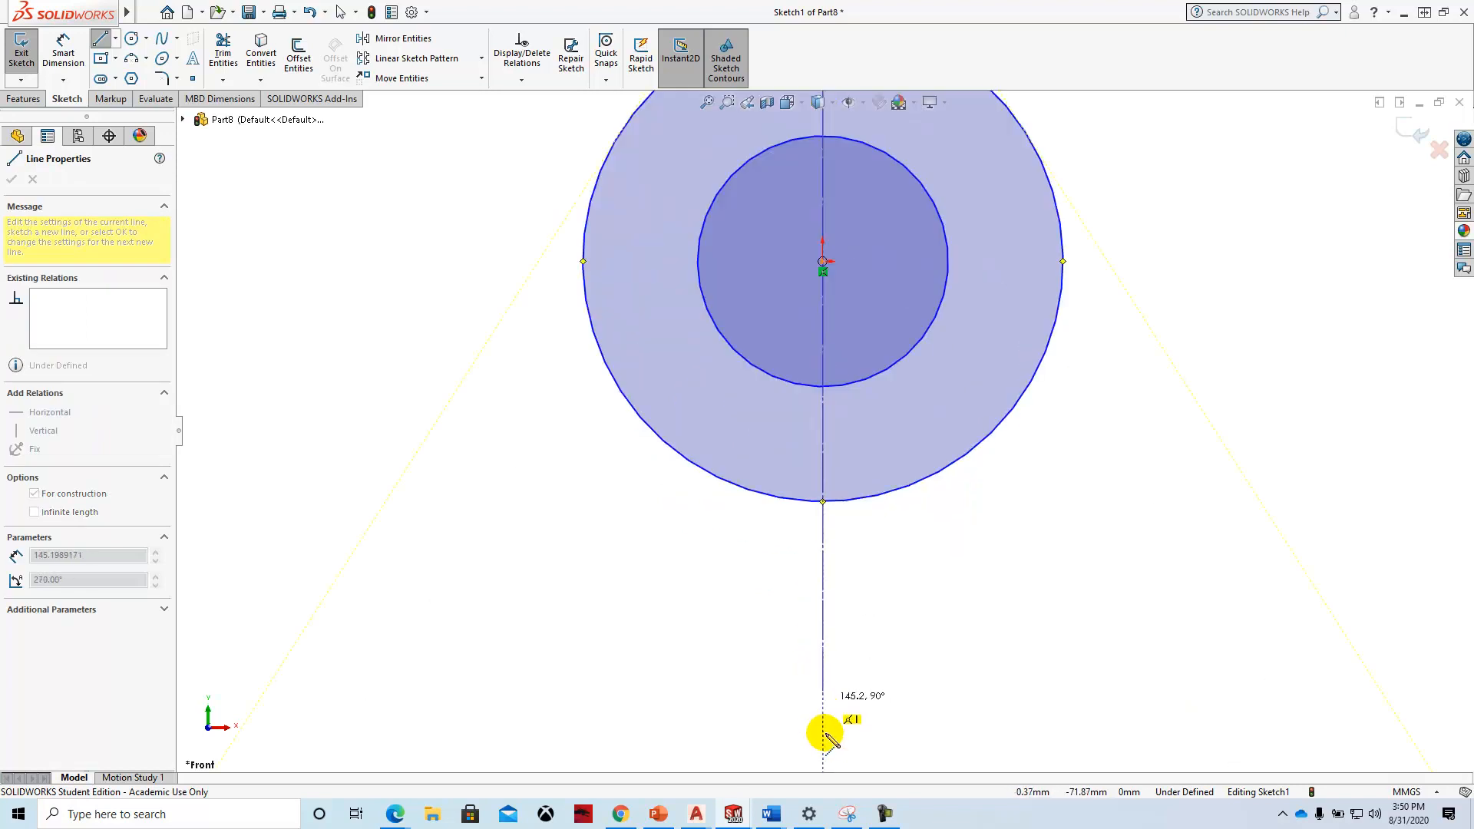
scroll(825, 736, up, 3)
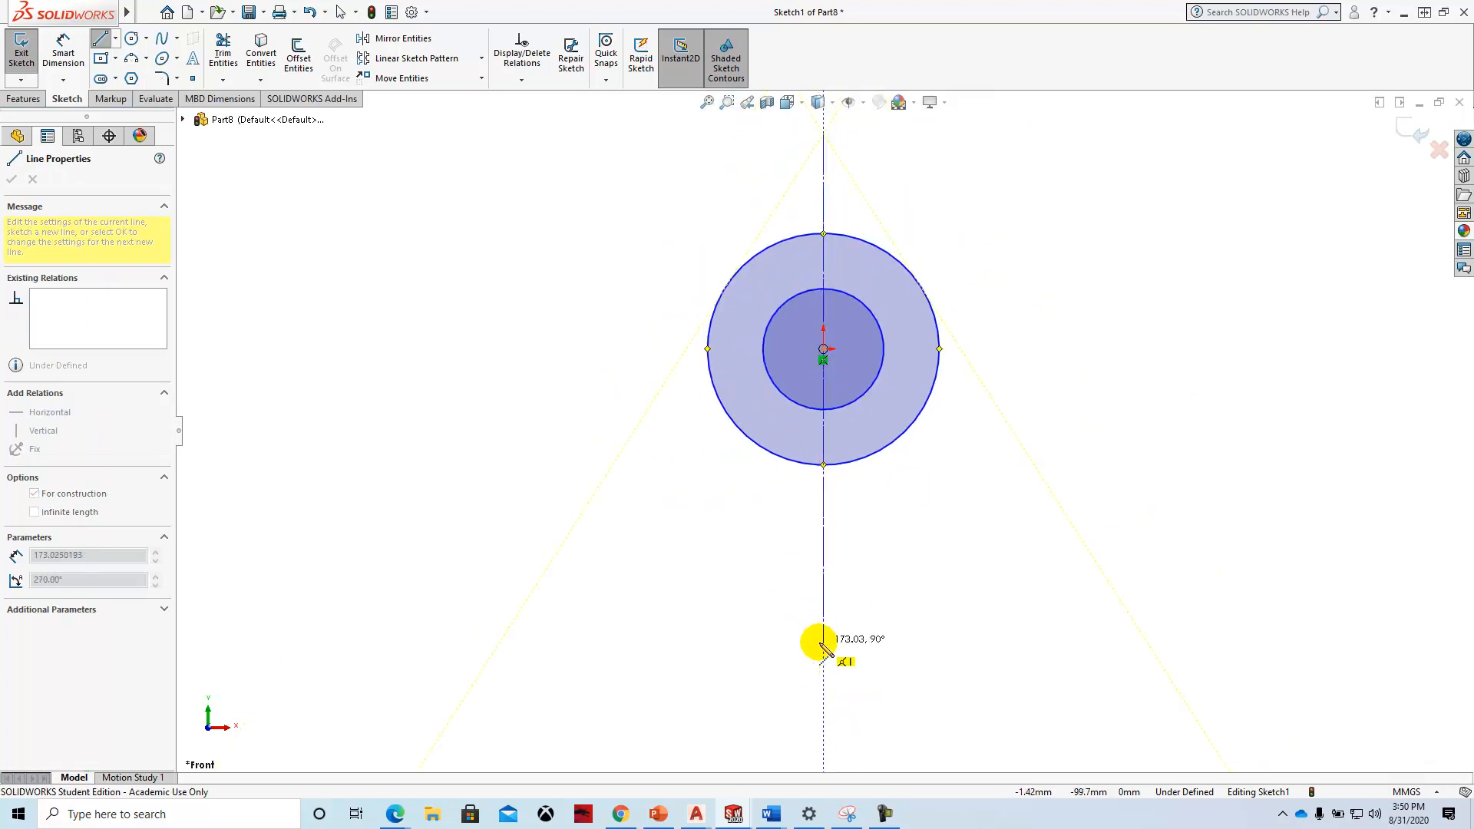
click(823, 645)
key(Escape)
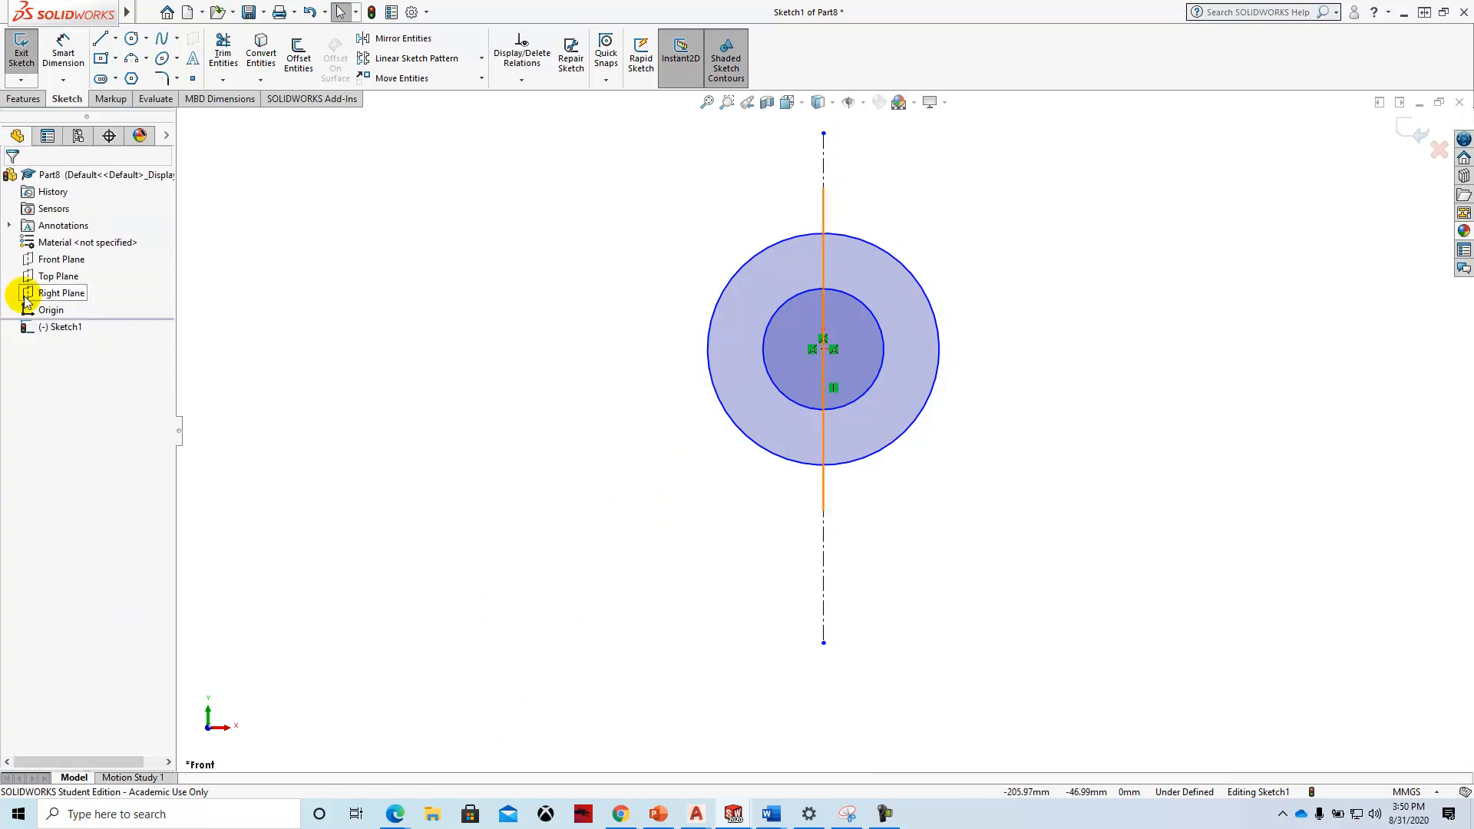
Step: Sketch the left half of the stepped base with connected lines, from the outer circle's left quadrant about 58 mm down, around the foot, to the centerline
click(100, 40)
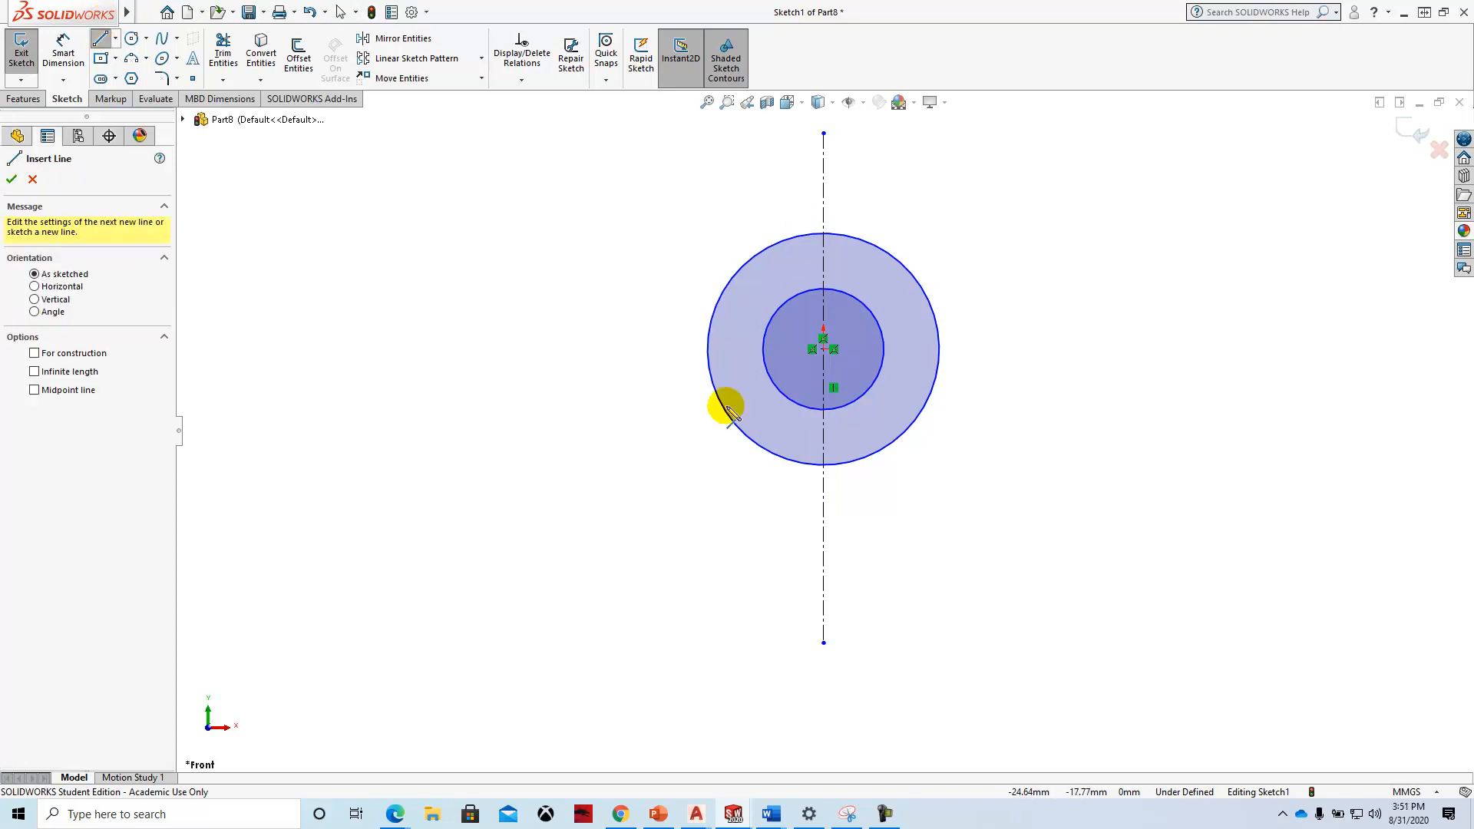
click(707, 350)
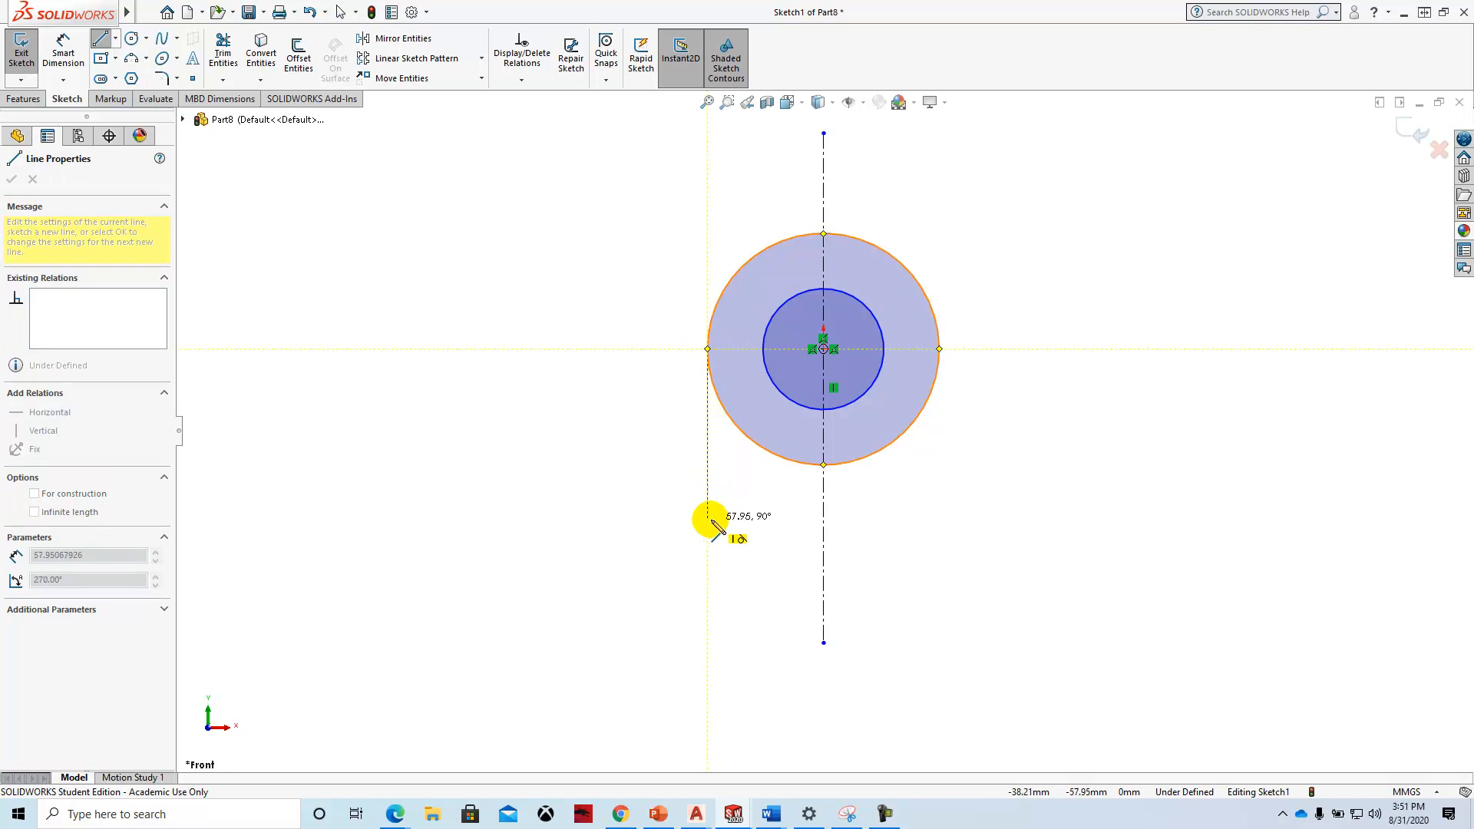
click(708, 520)
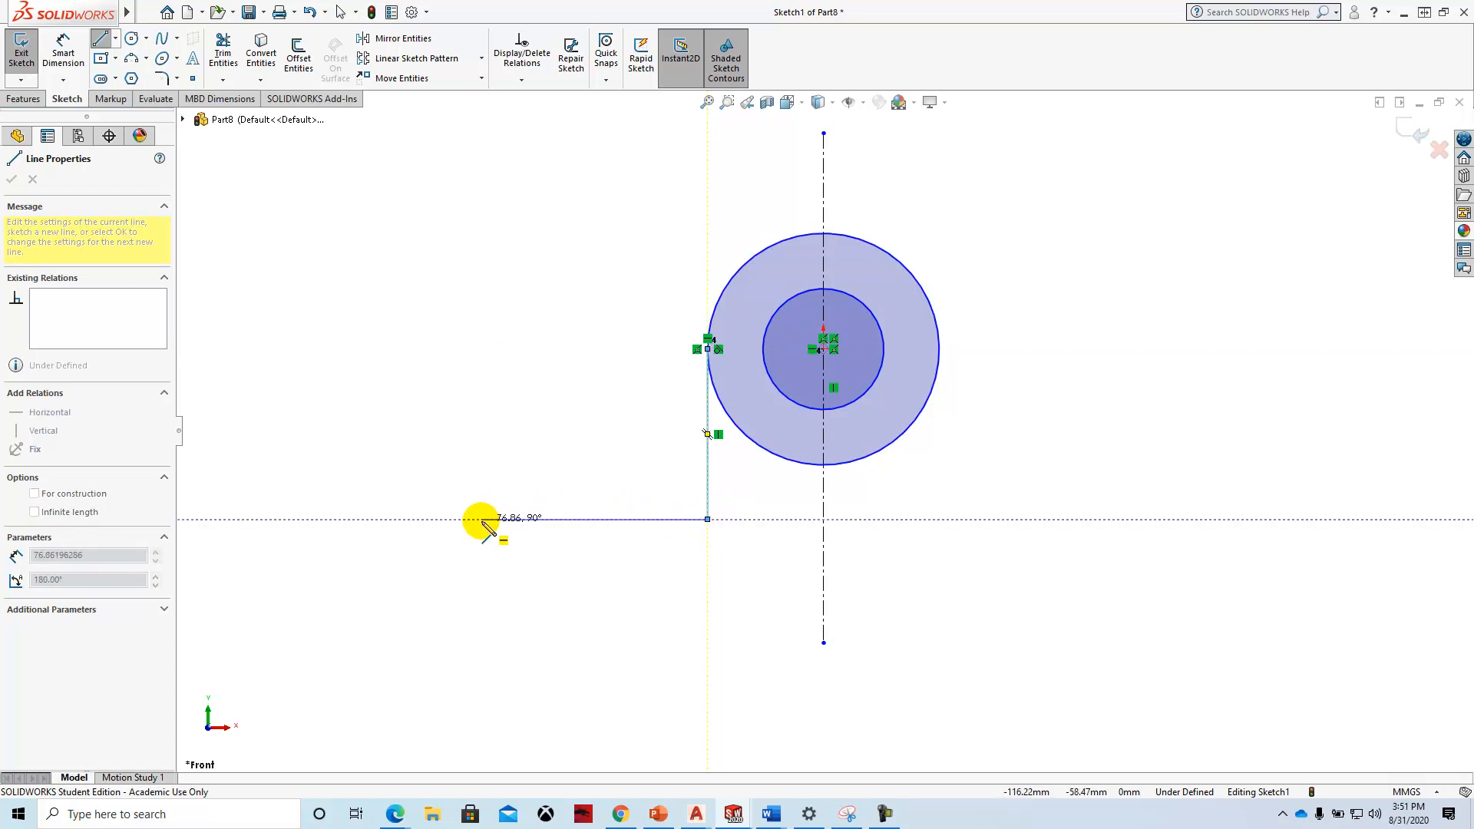
click(455, 520)
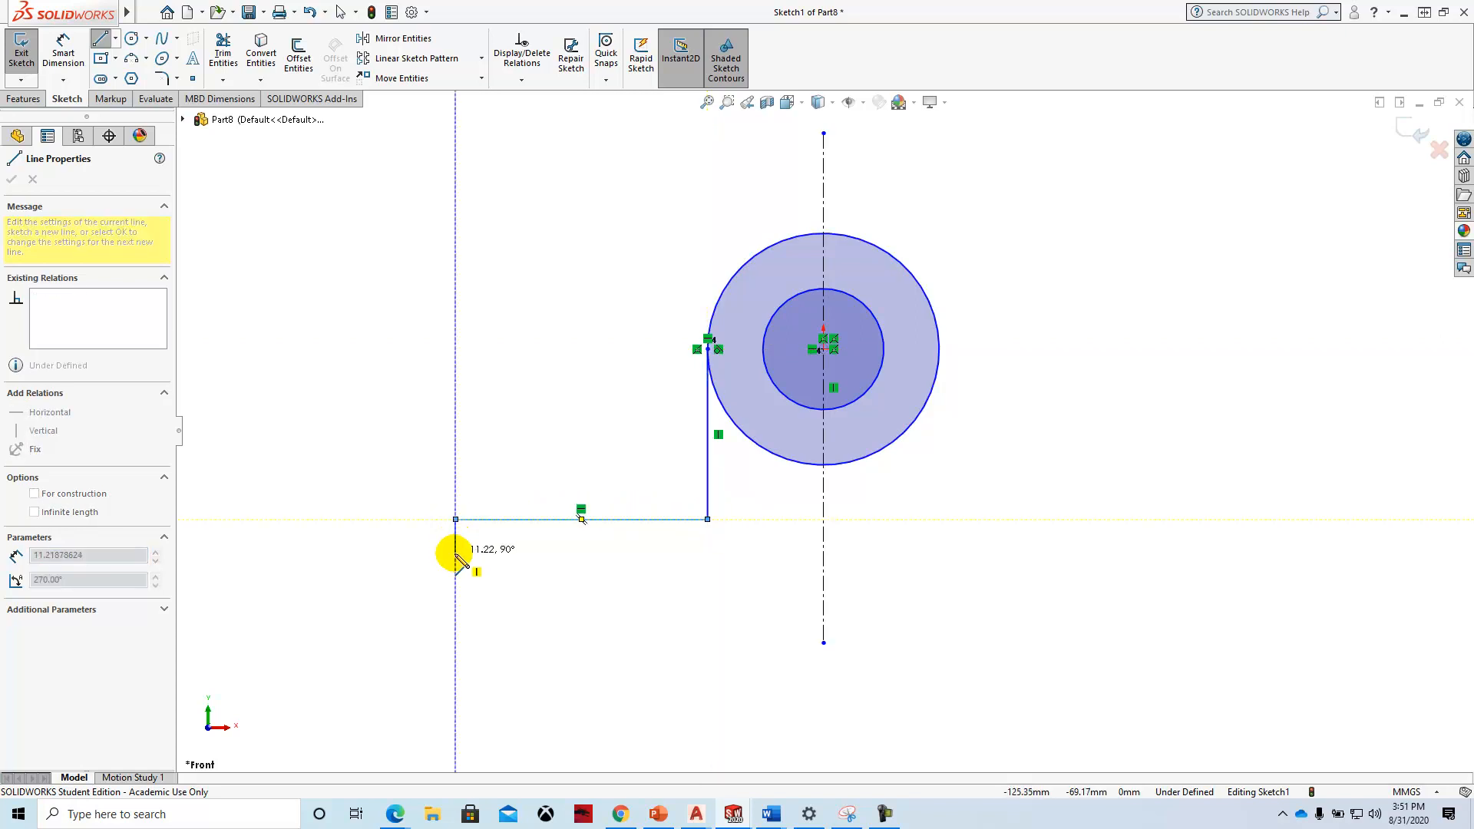
click(455, 559)
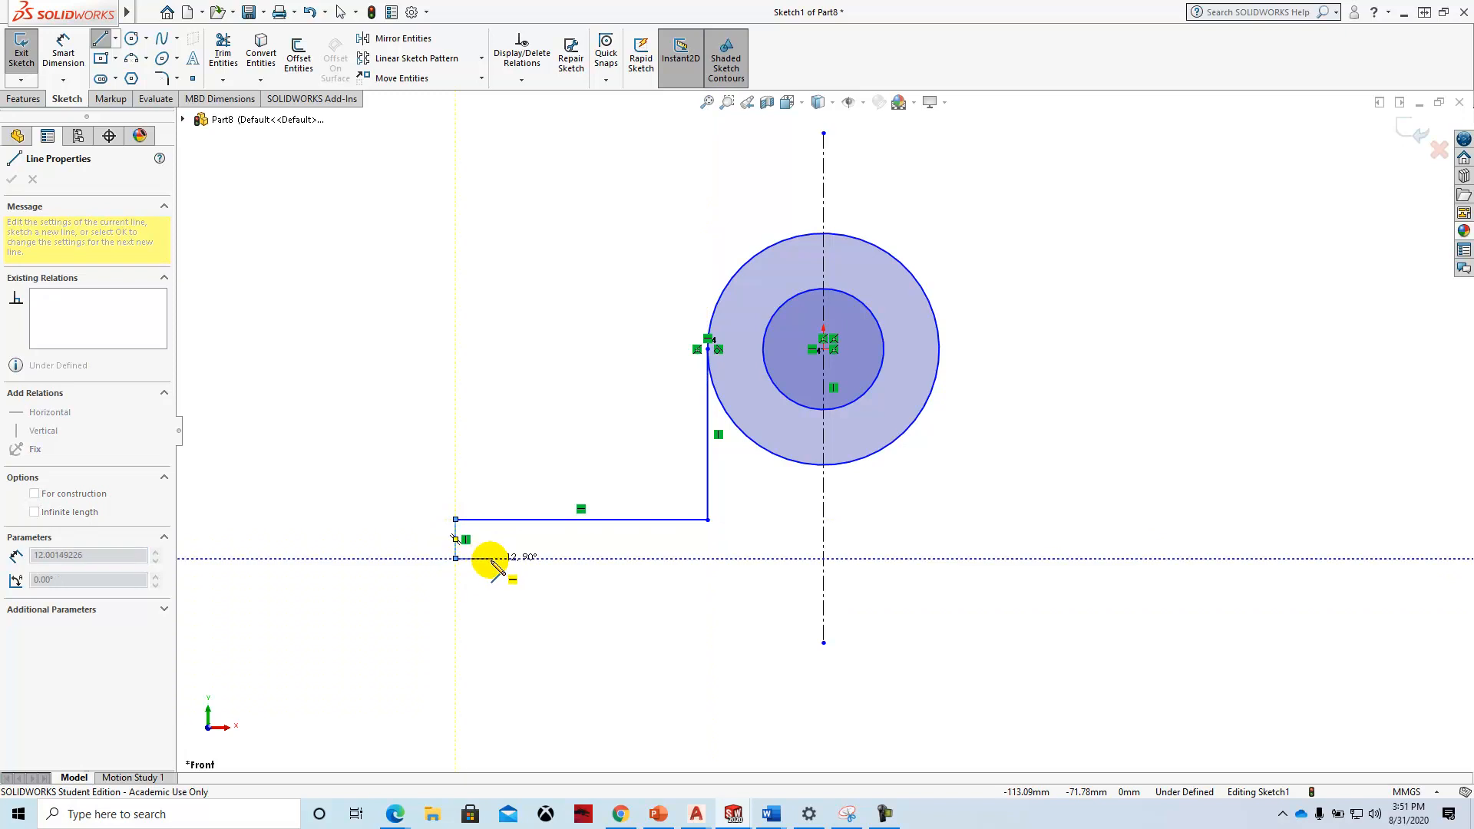
click(501, 558)
click(502, 545)
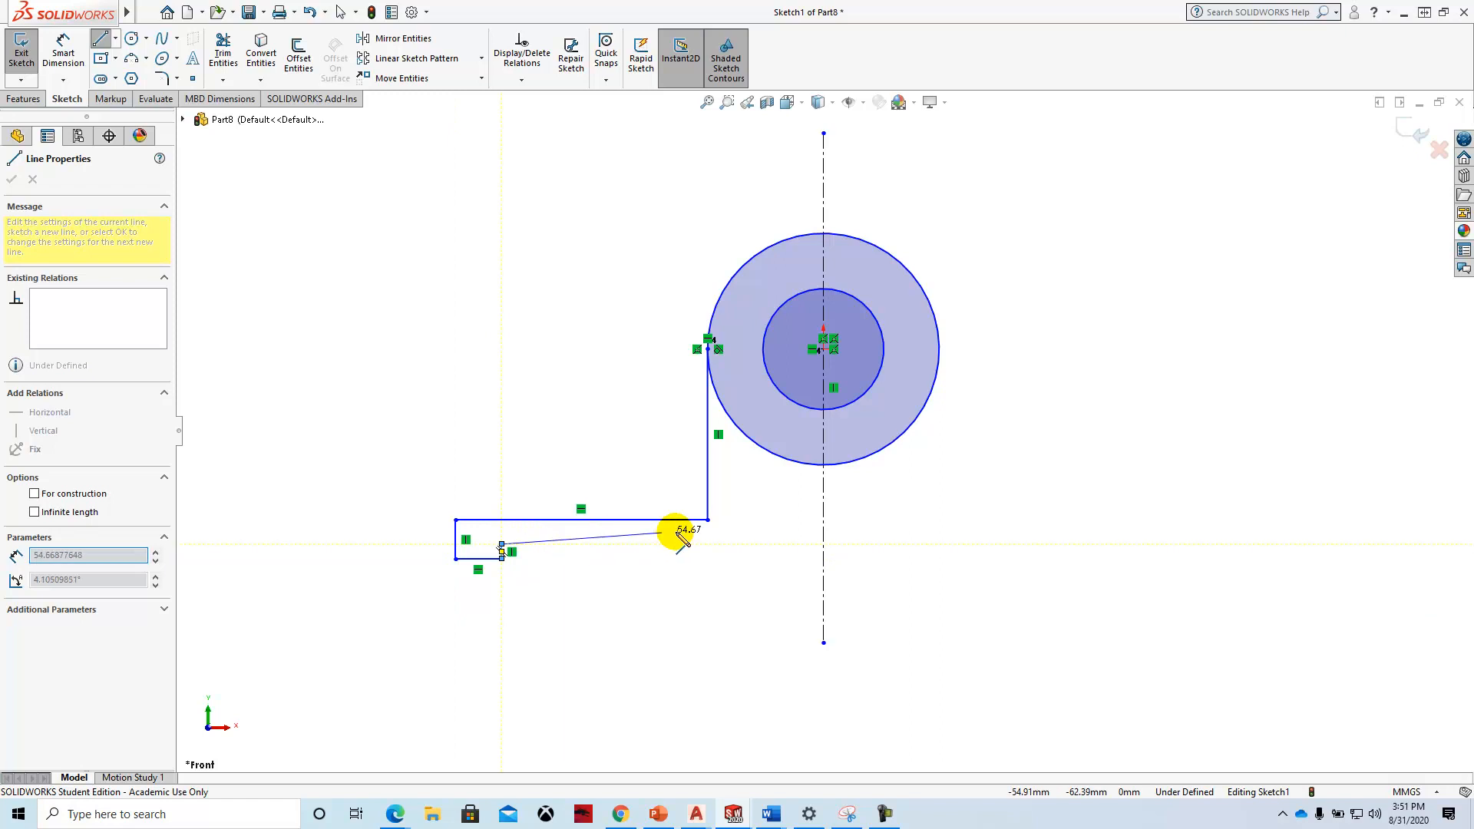
click(823, 544)
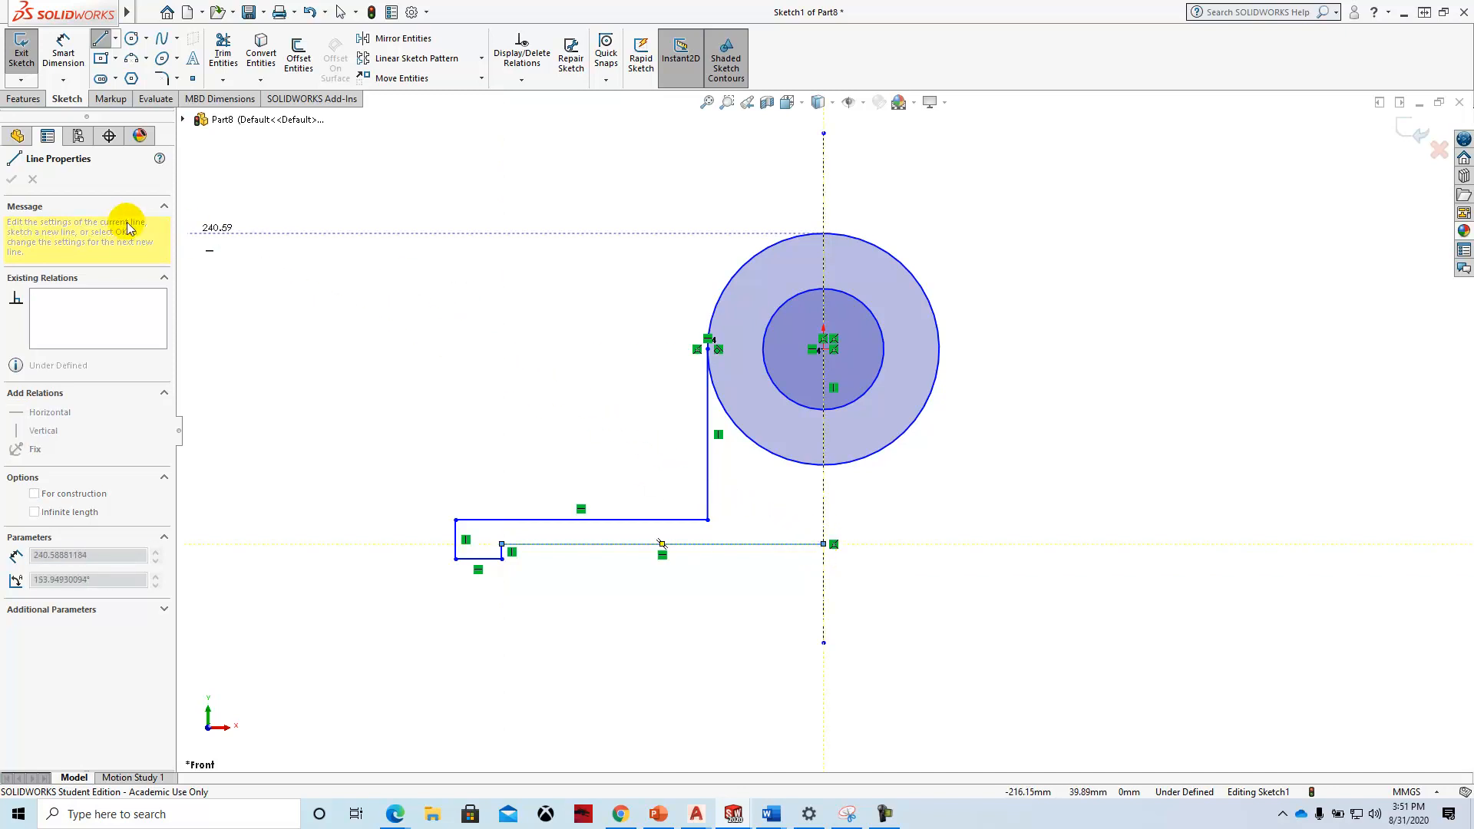
key(Escape)
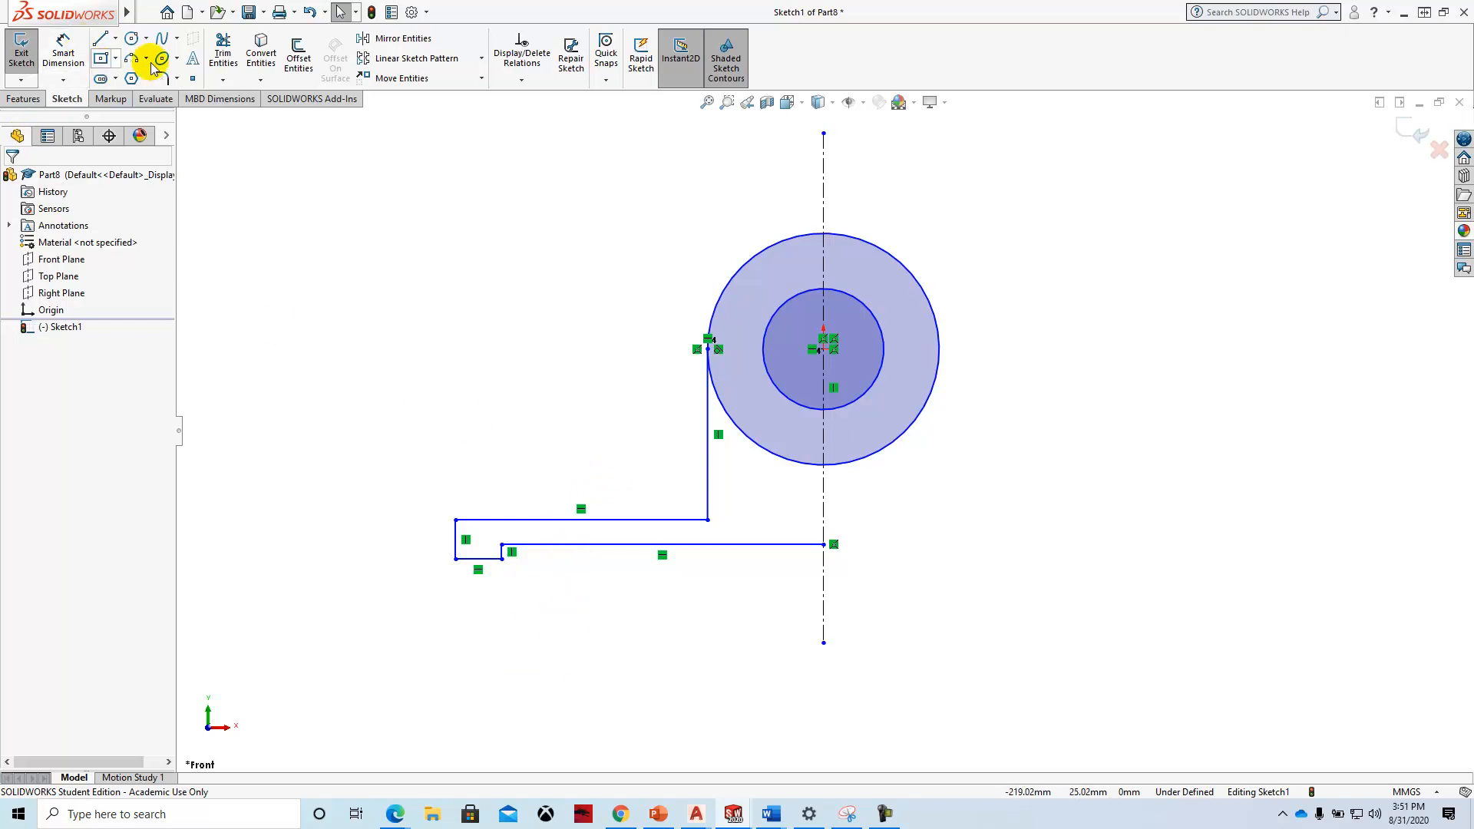
Step: Mirror the six lines of the left base profile about the vertical centerline
click(404, 39)
mouse_move(369, 270)
mouse_down()
mouse_move(798, 651)
mouse_move(843, 654)
mouse_up()
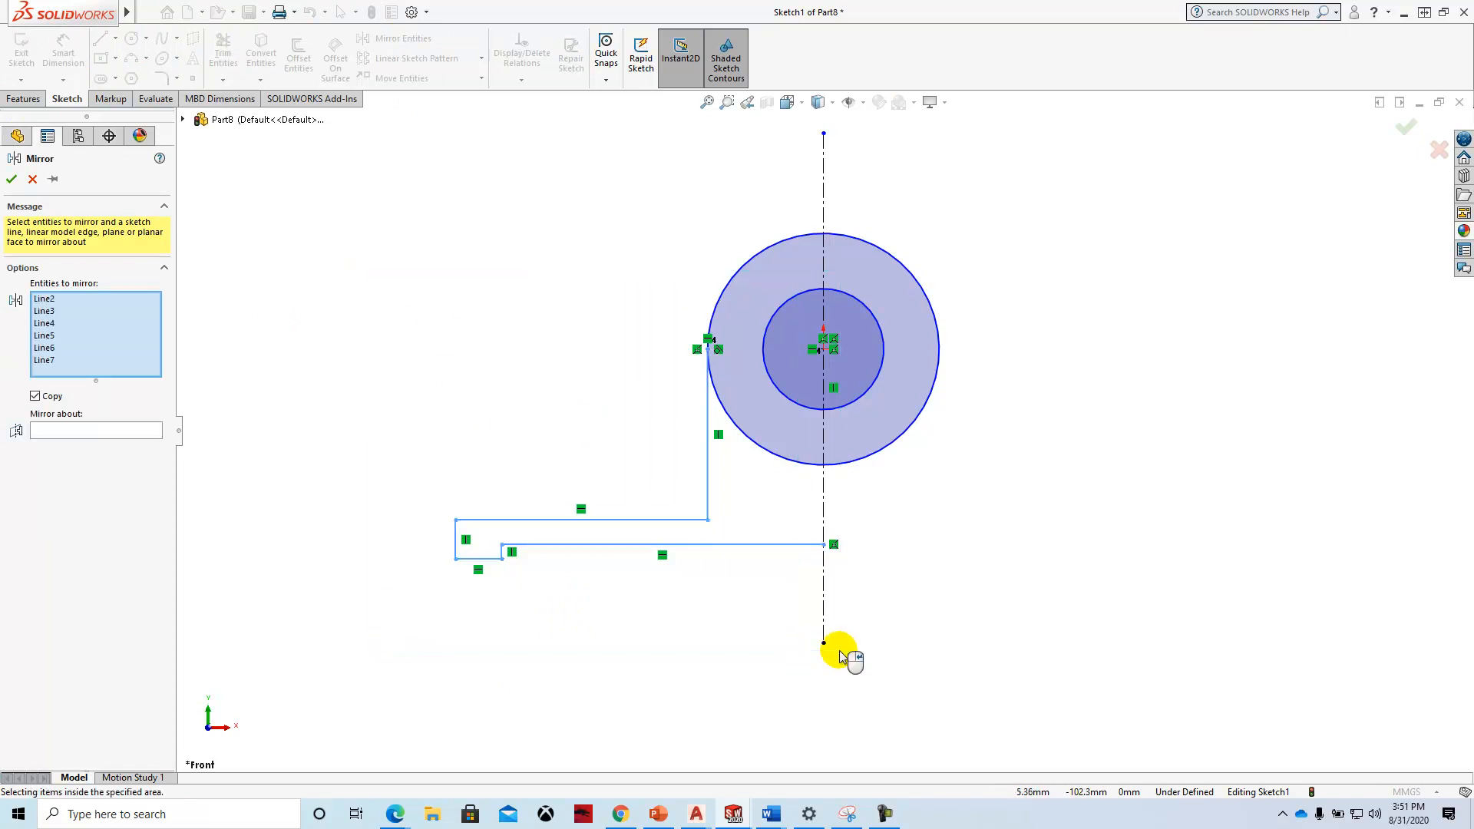
click(108, 431)
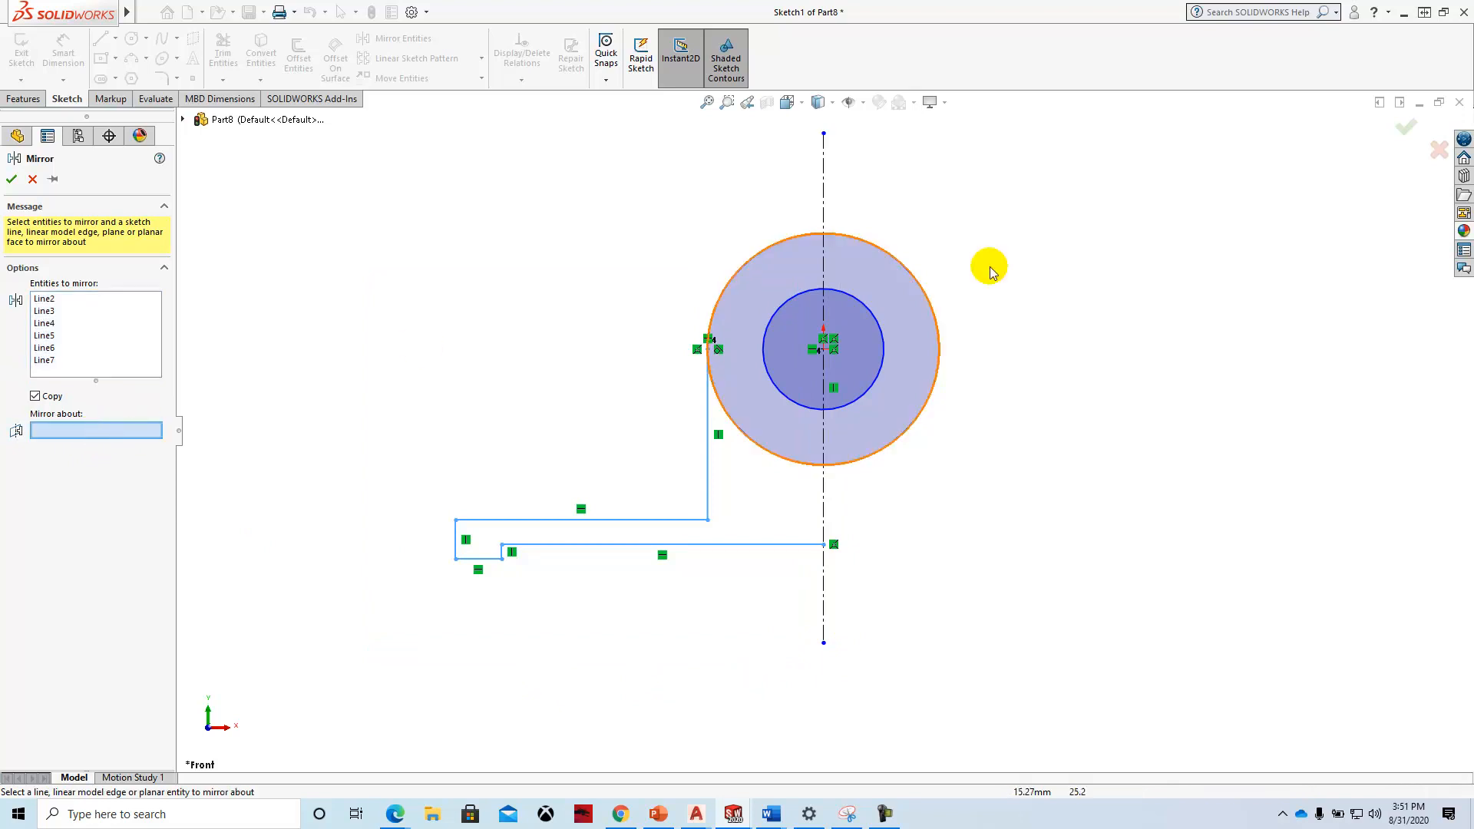
click(822, 206)
right_click(823, 205)
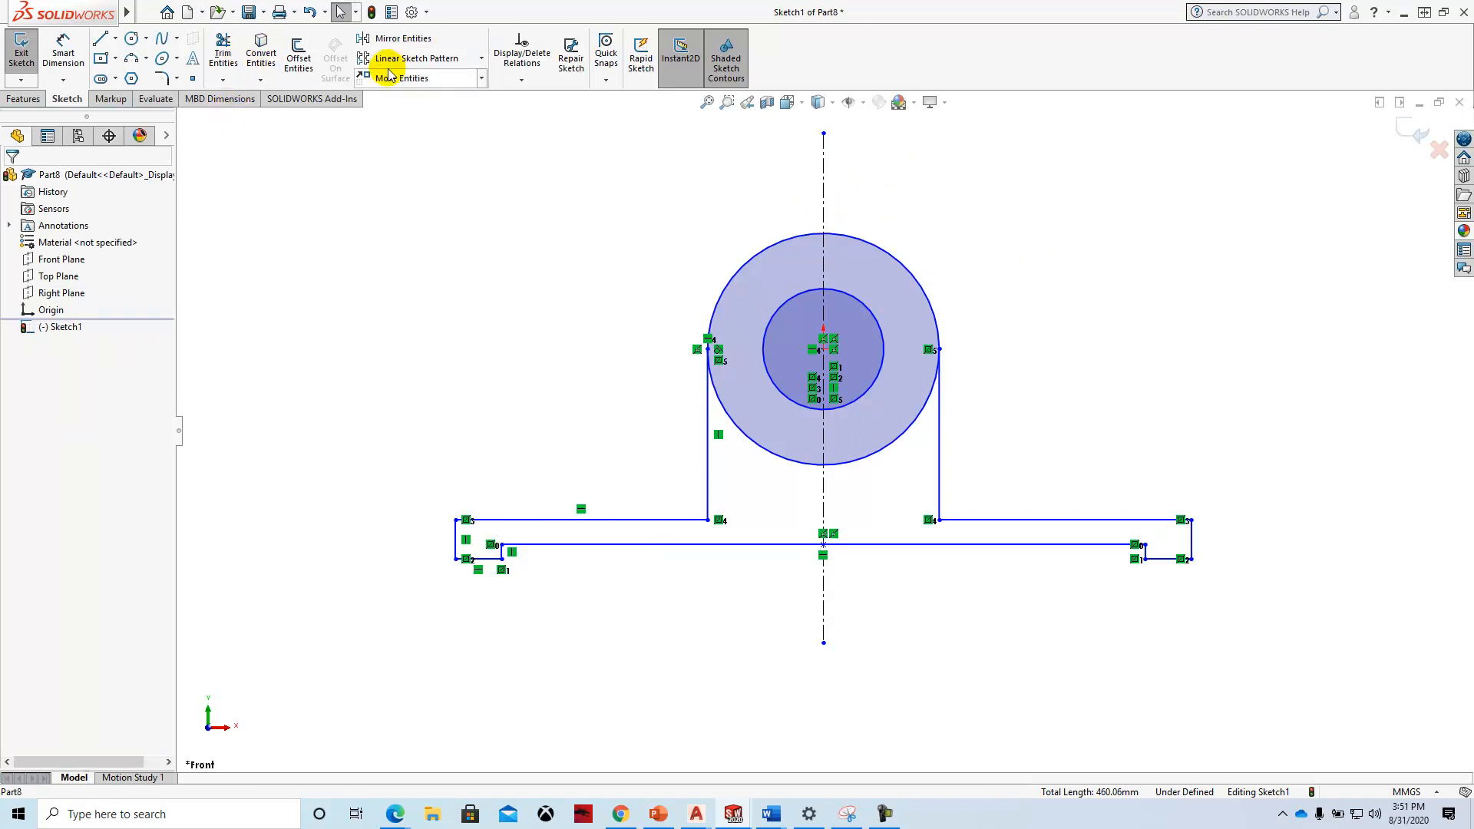
Step: Trim away the lower half of the outer circle between the two vertical side lines
click(224, 53)
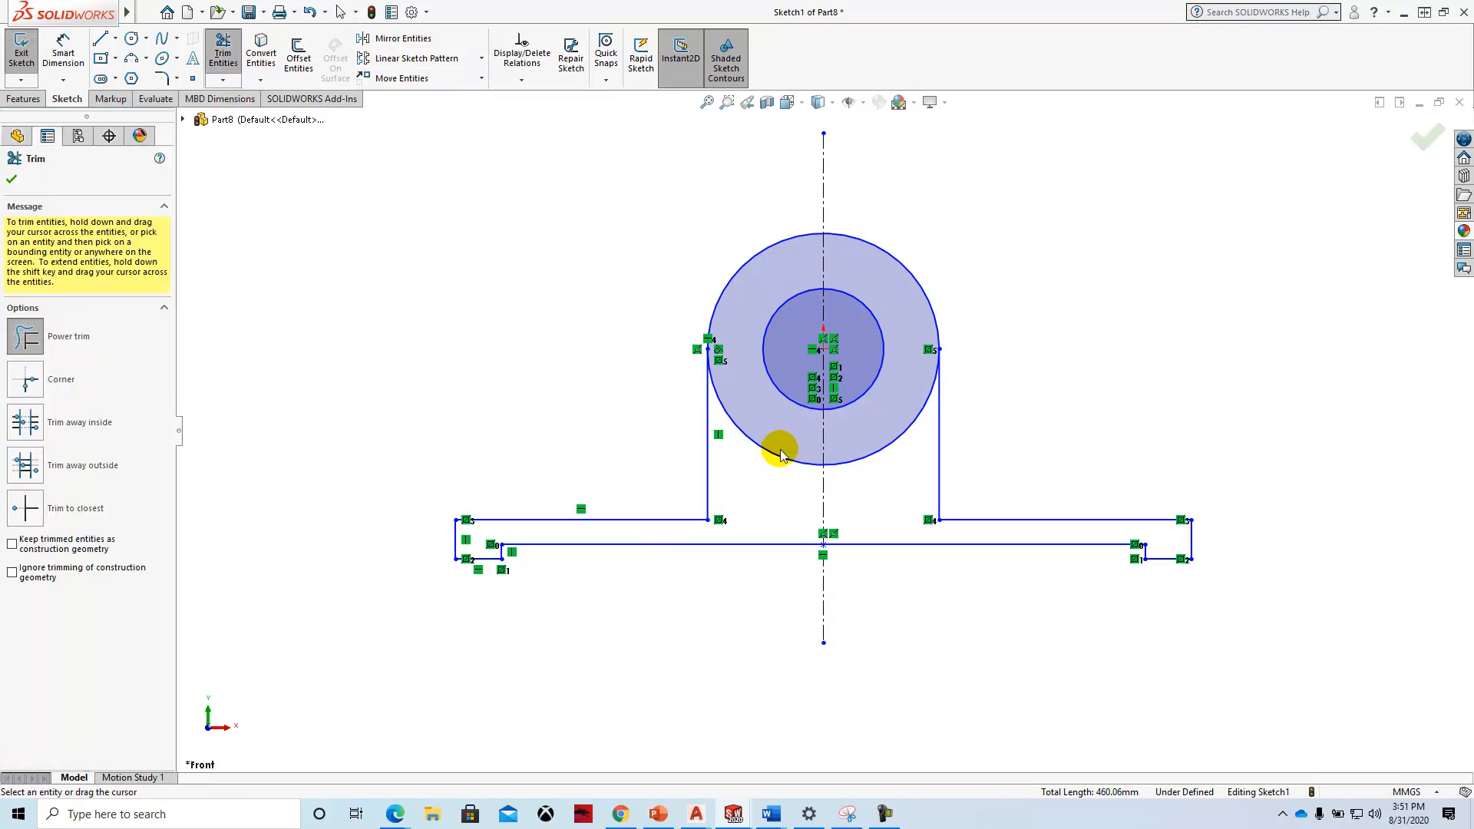
drag(797, 438, 790, 476)
drag(895, 481, 882, 422)
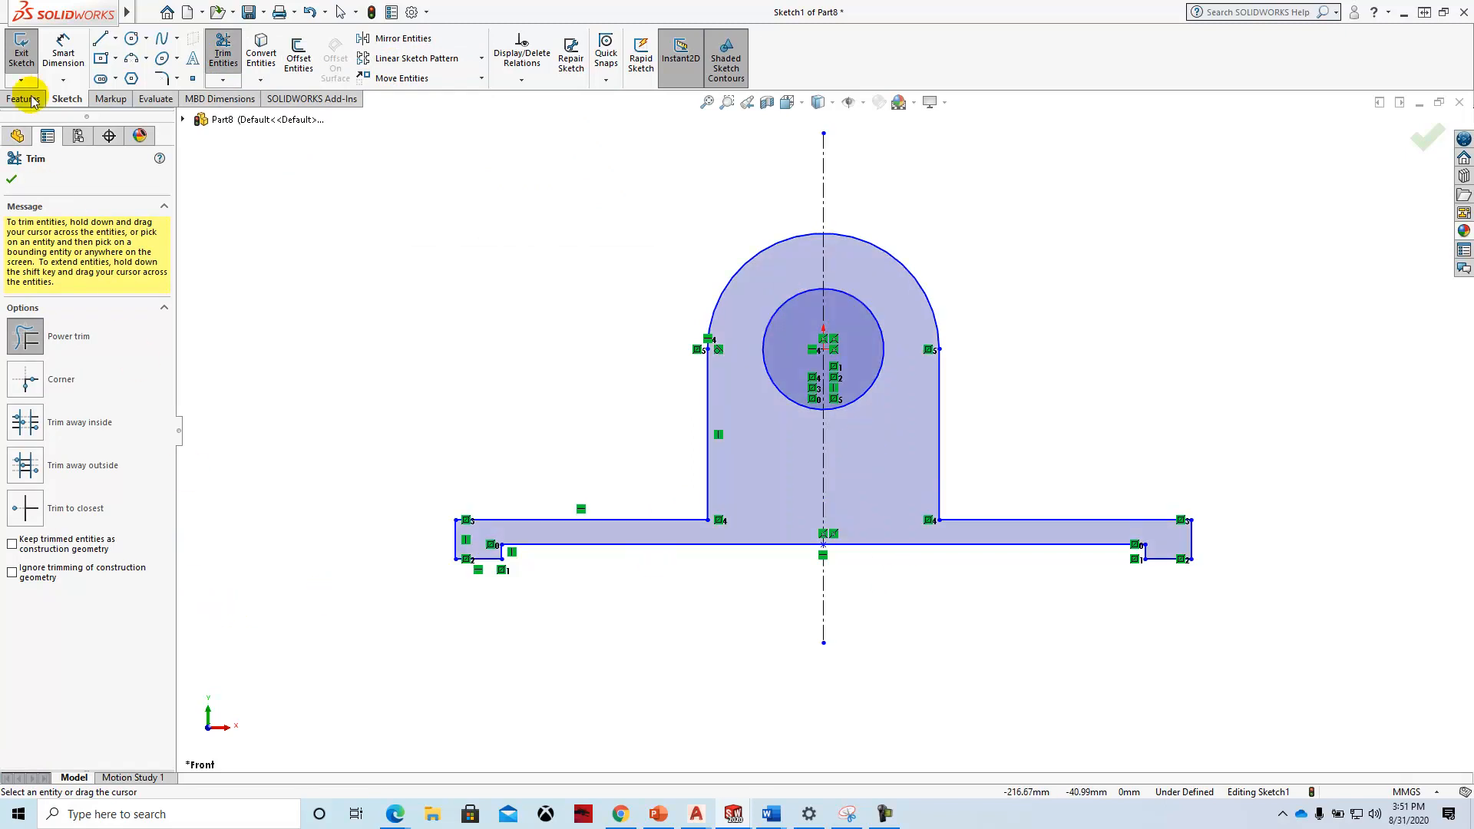
Step: Dimension the horizontal underside line between the two feet to 80 mm
click(63, 54)
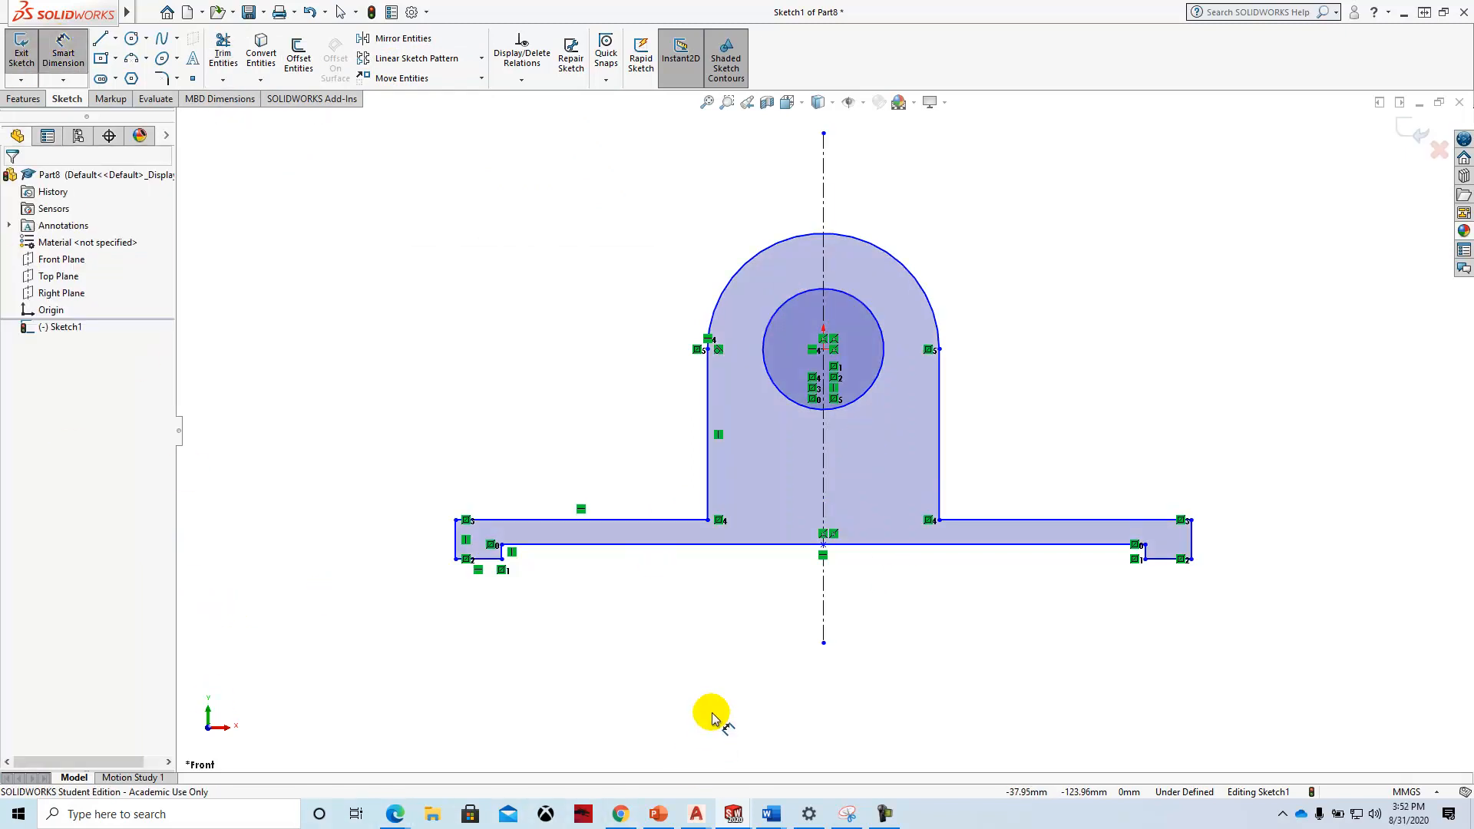
click(913, 546)
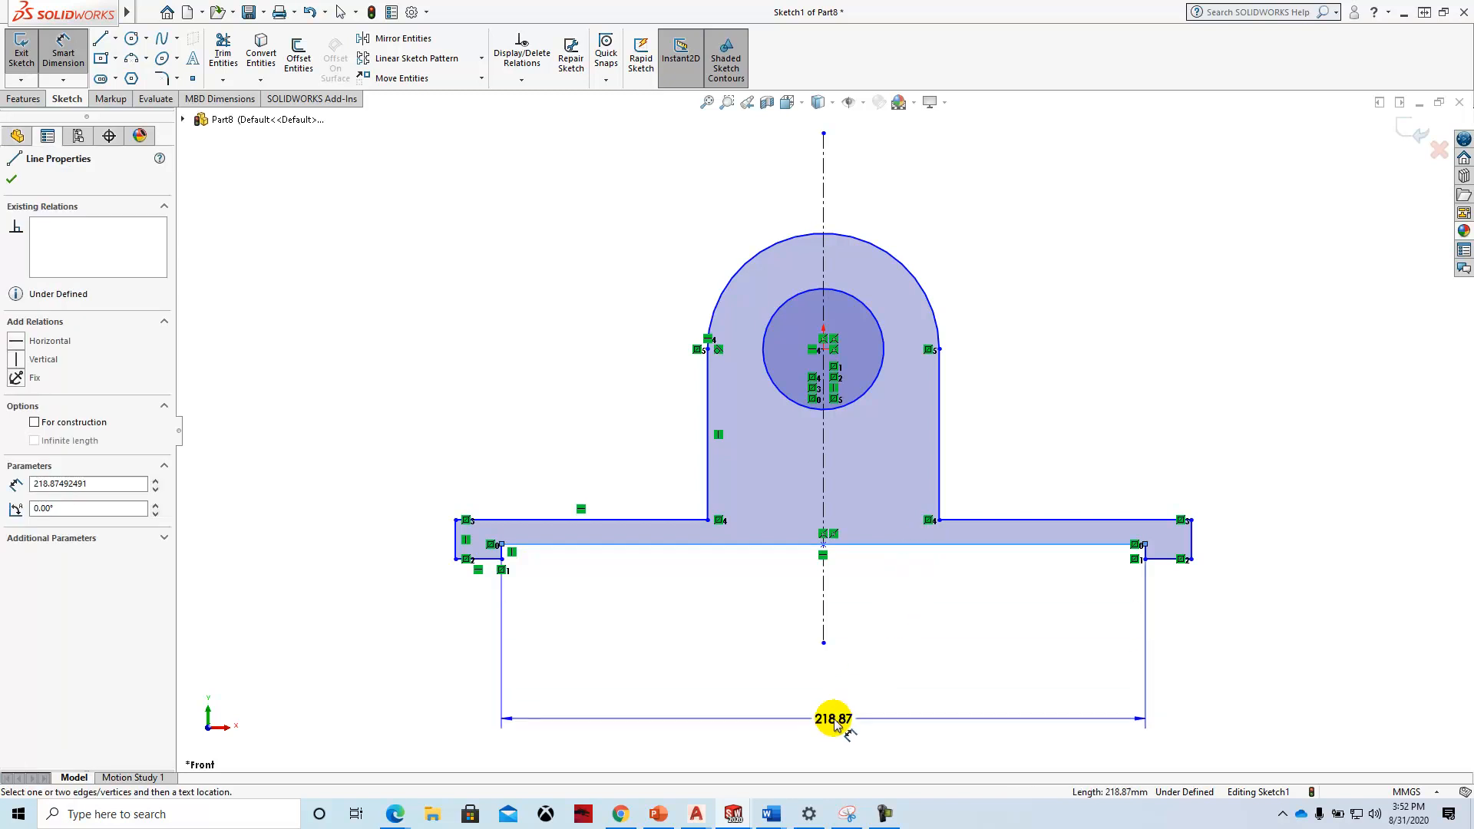
click(835, 690)
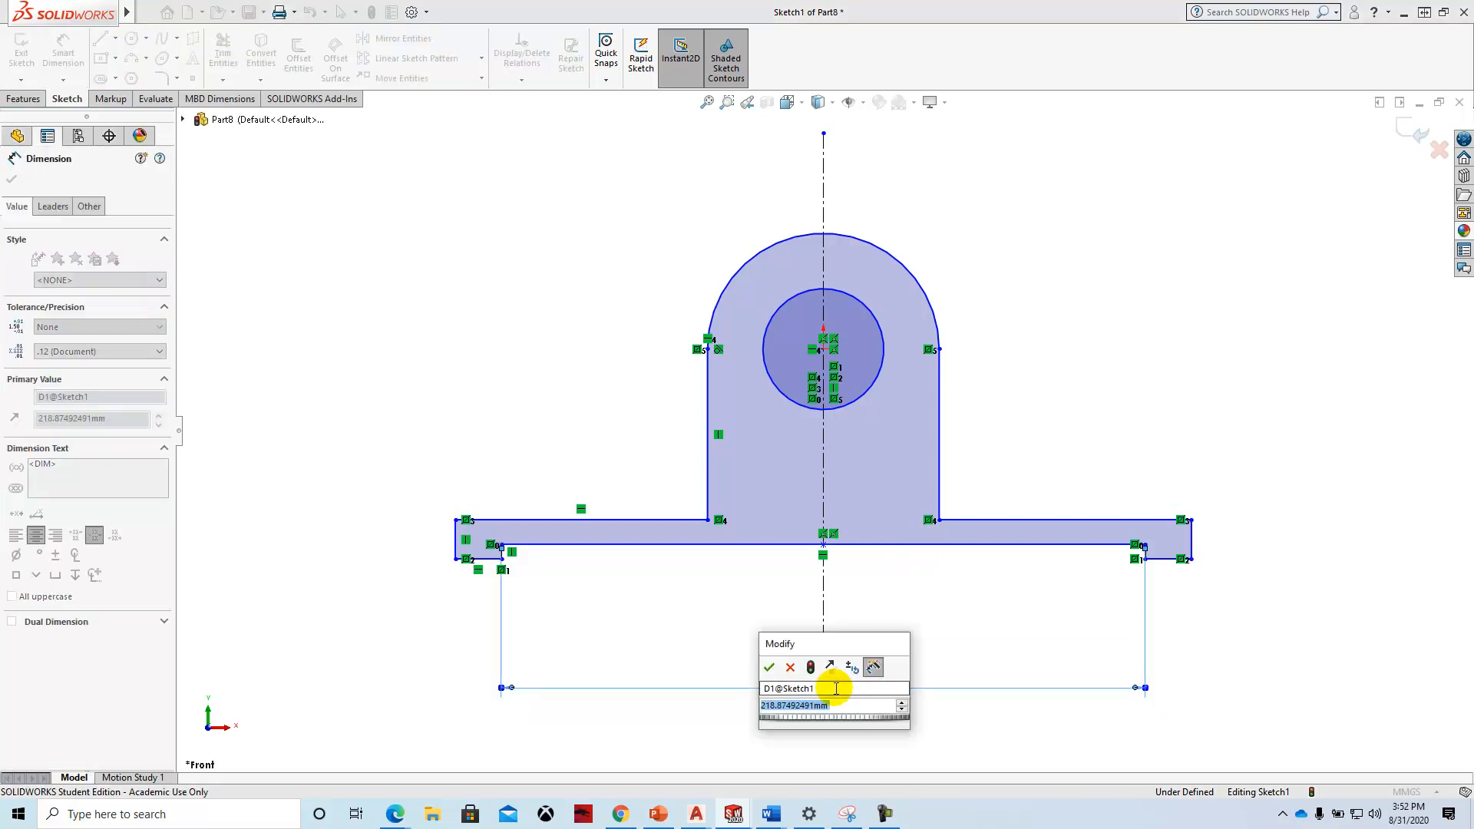
text(80)
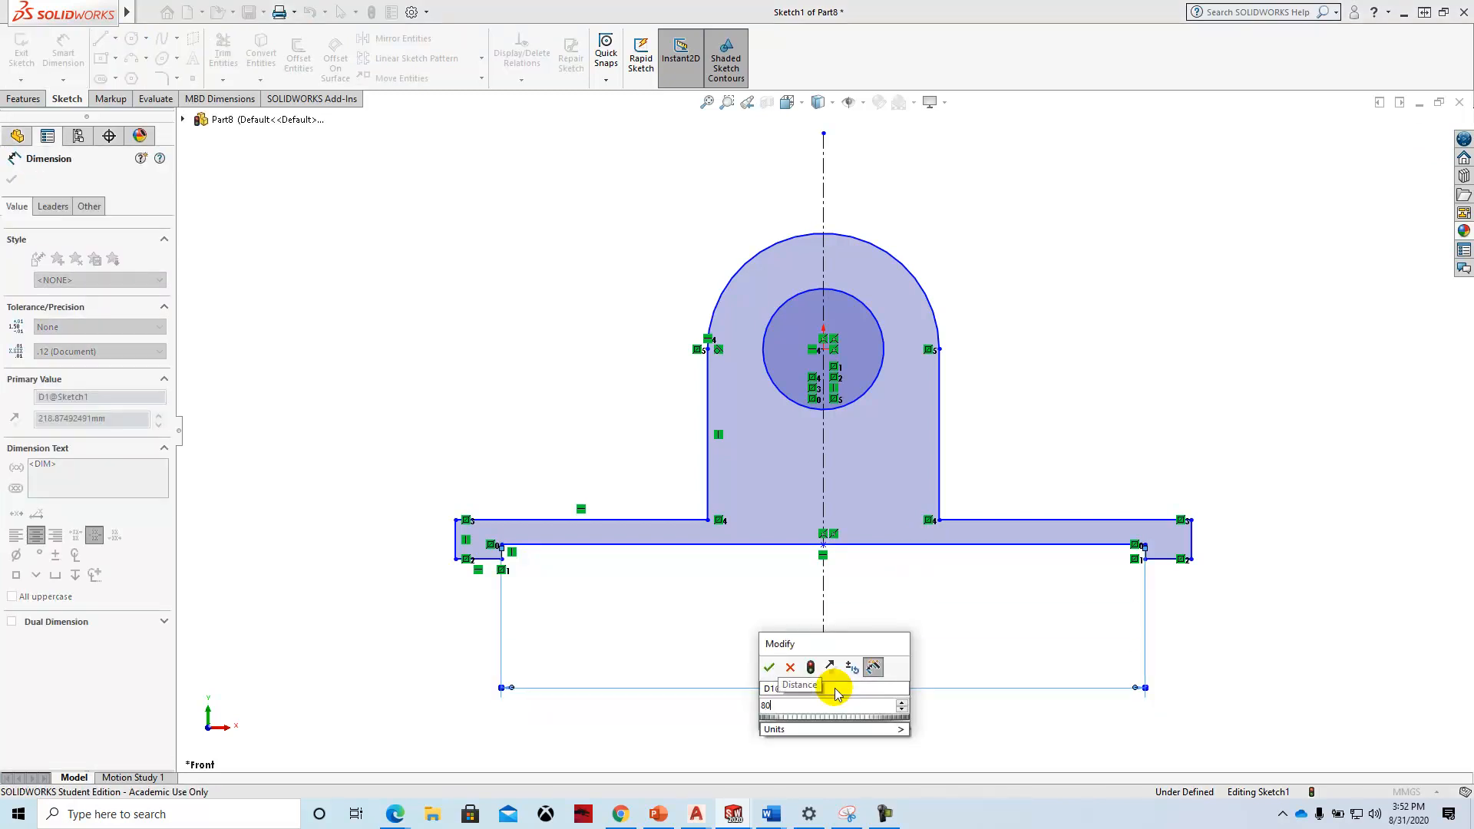
key(Return)
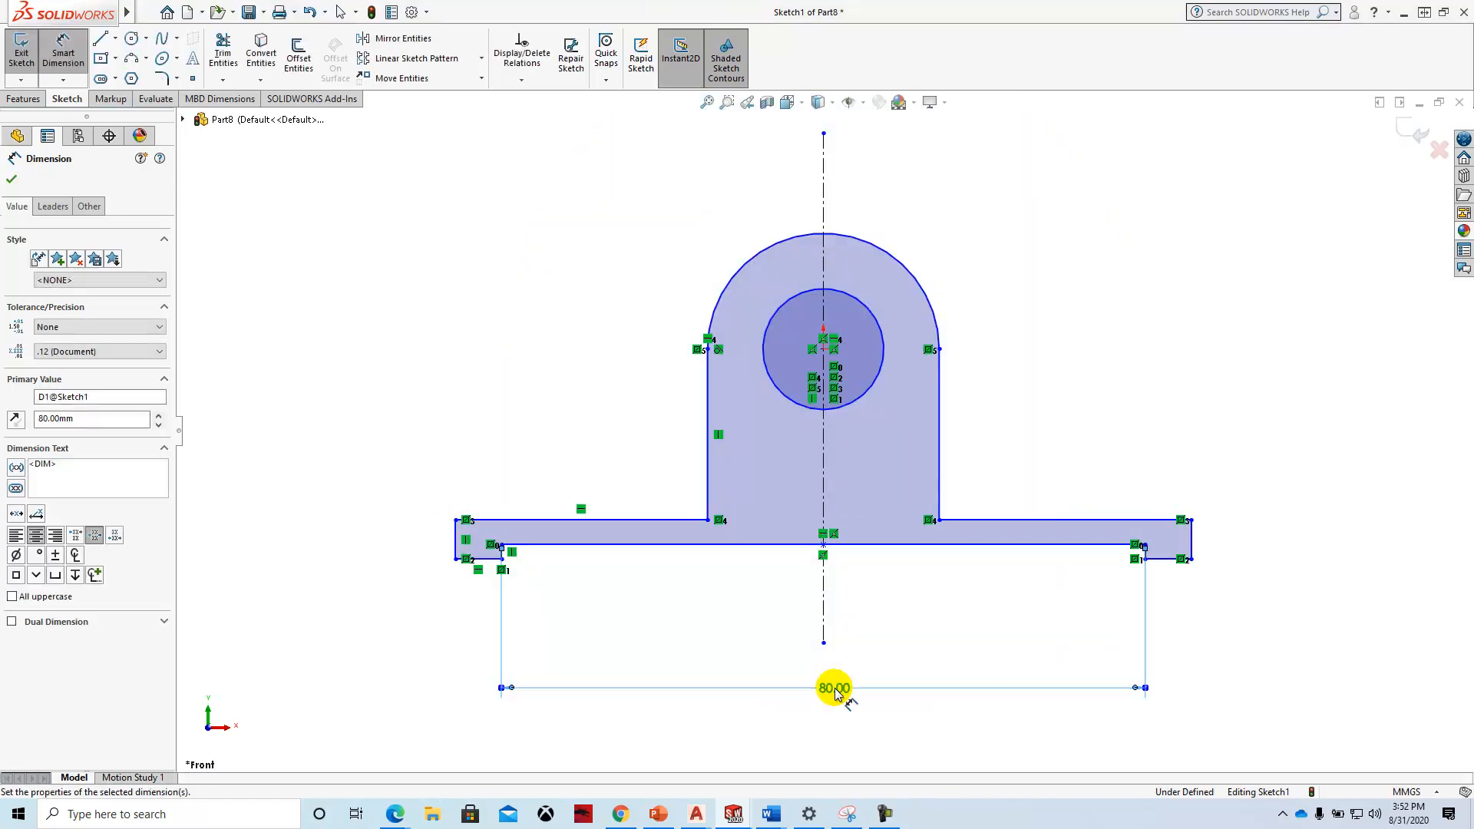
Step: Dimension the left foot's bottom edge to 10 mm and the base's left vertical edge to 10 mm
click(484, 560)
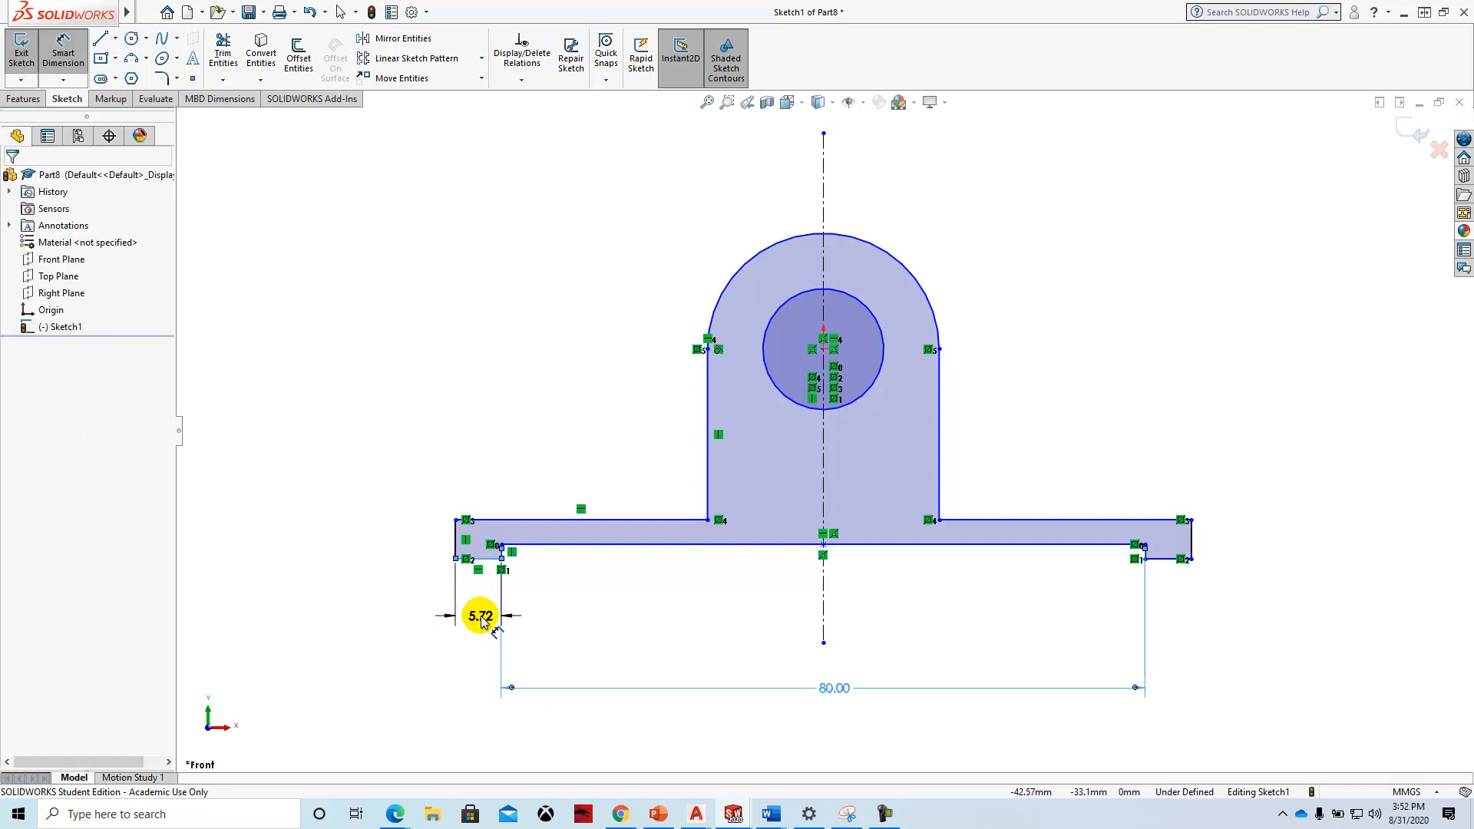
click(484, 614)
text(10)
key(Return)
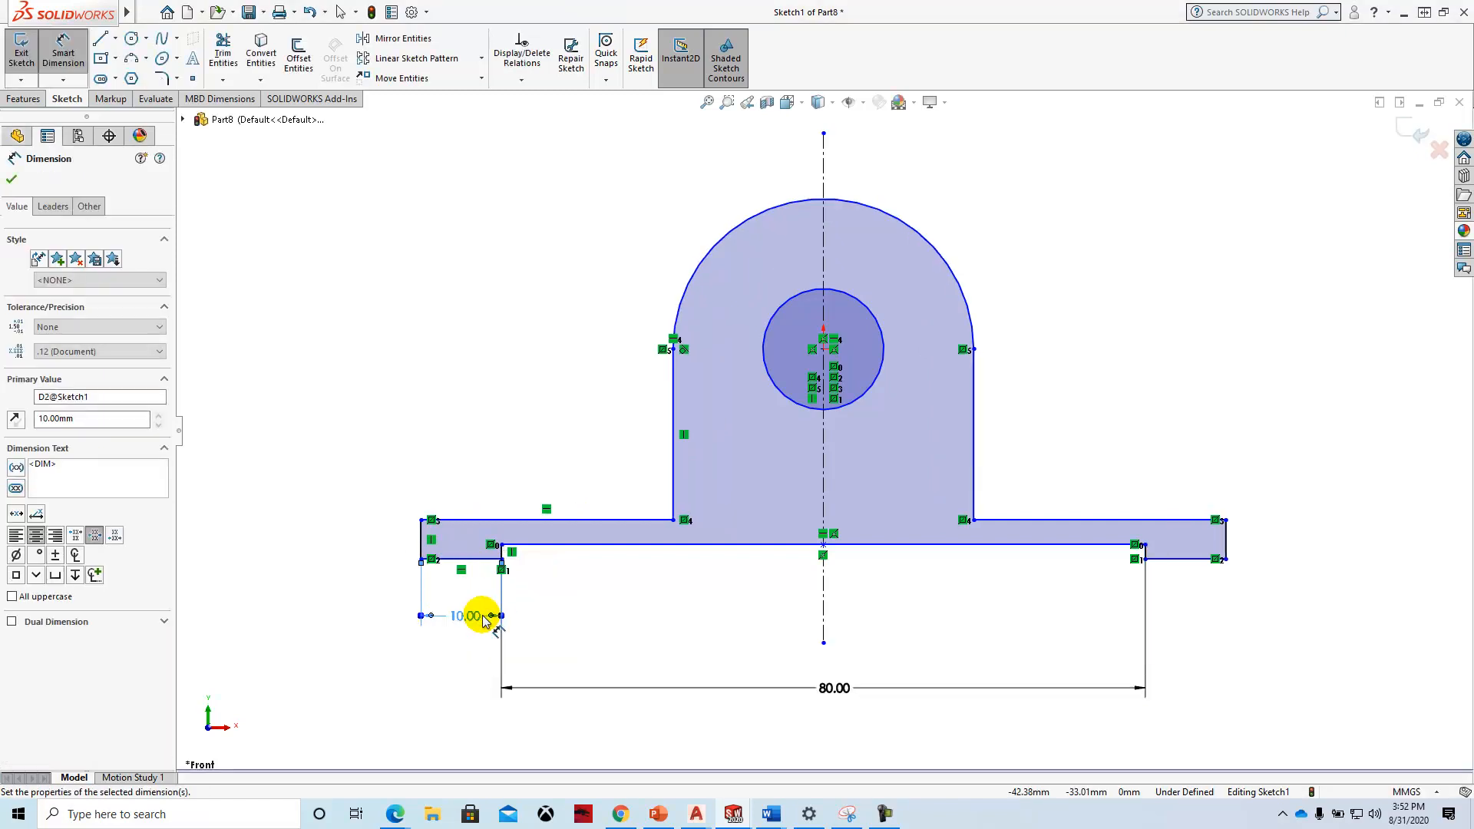
click(421, 544)
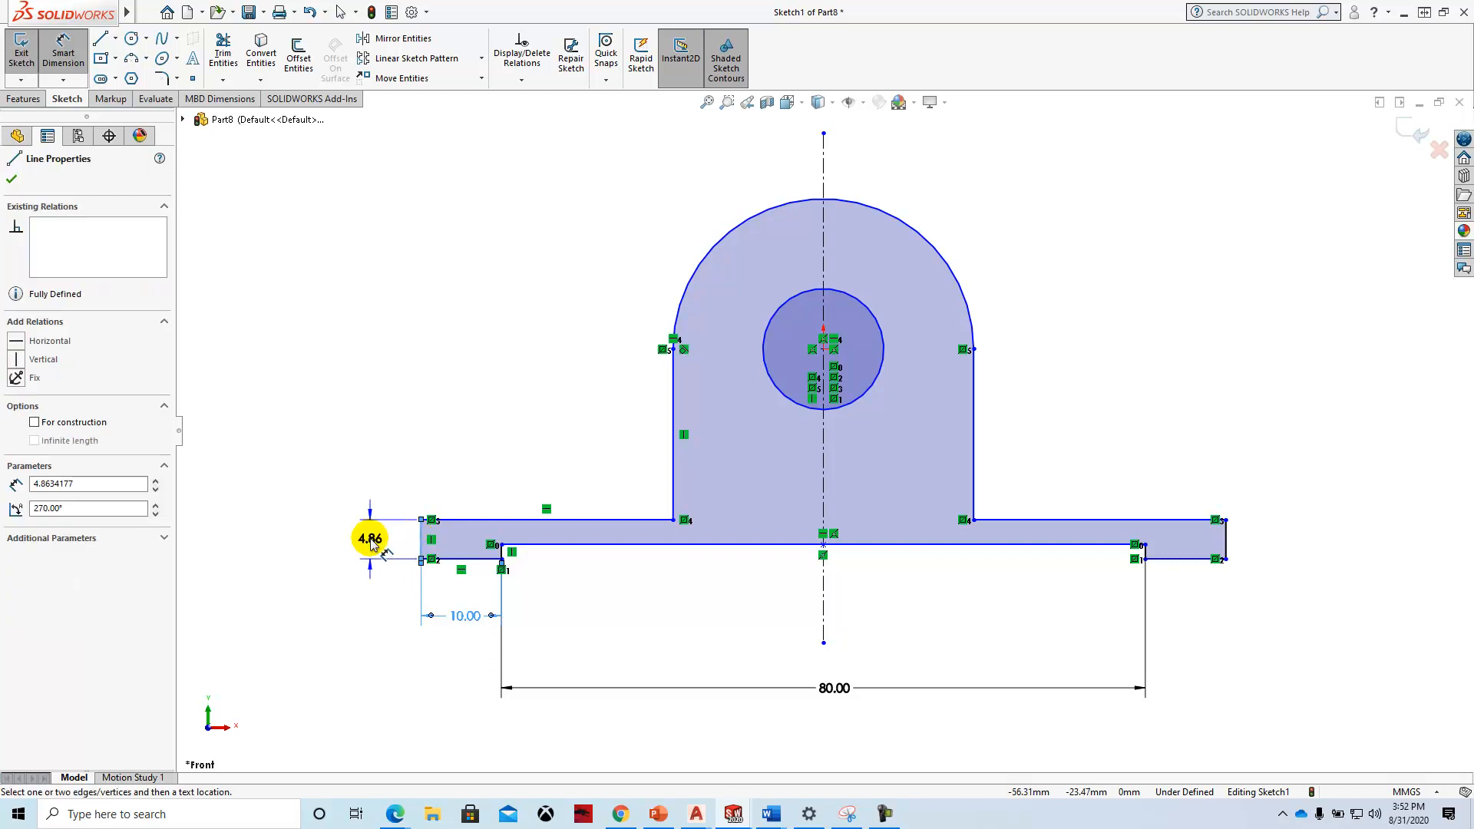
click(377, 539)
text(10)
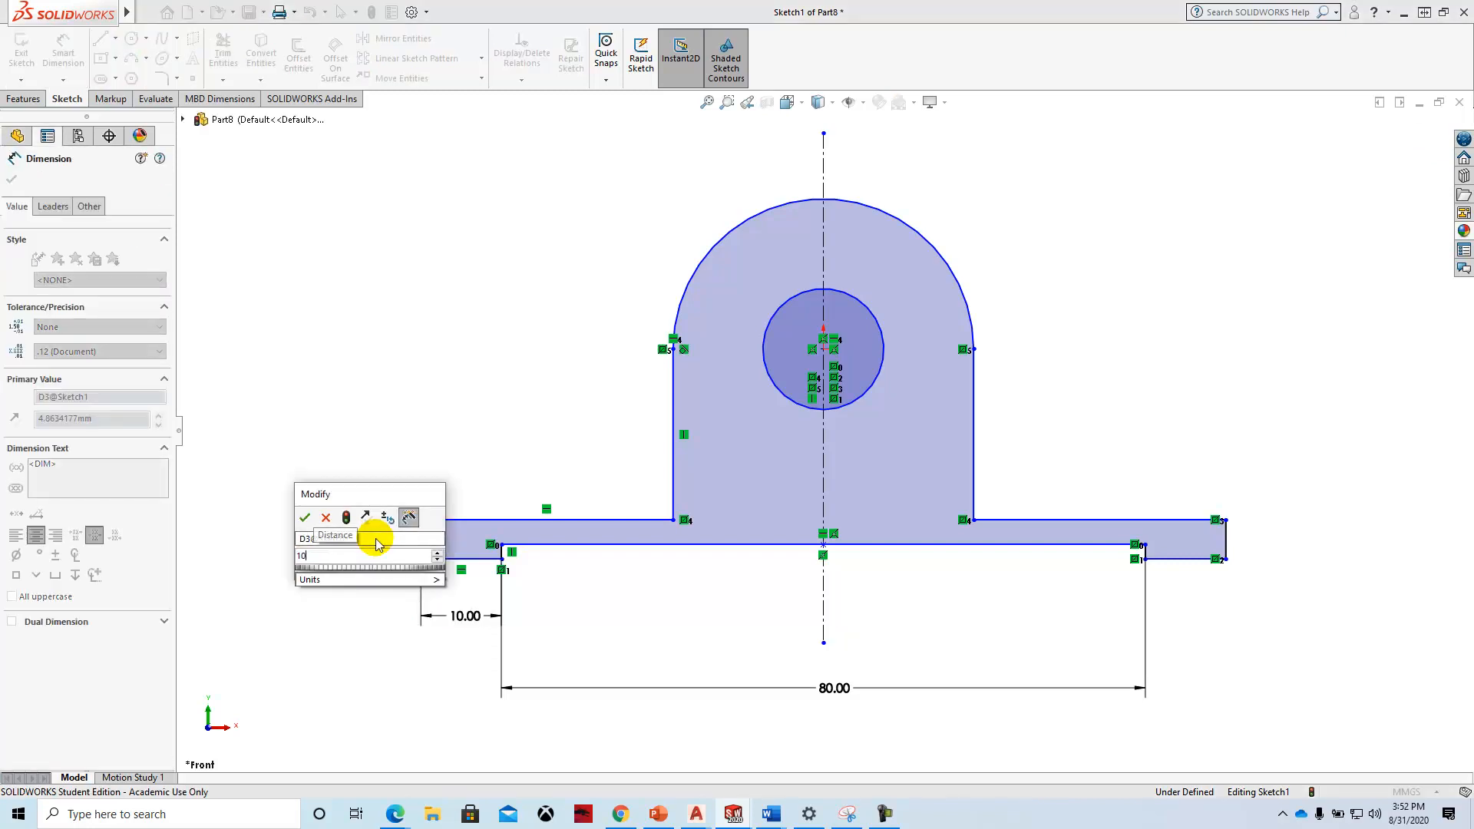
key(Return)
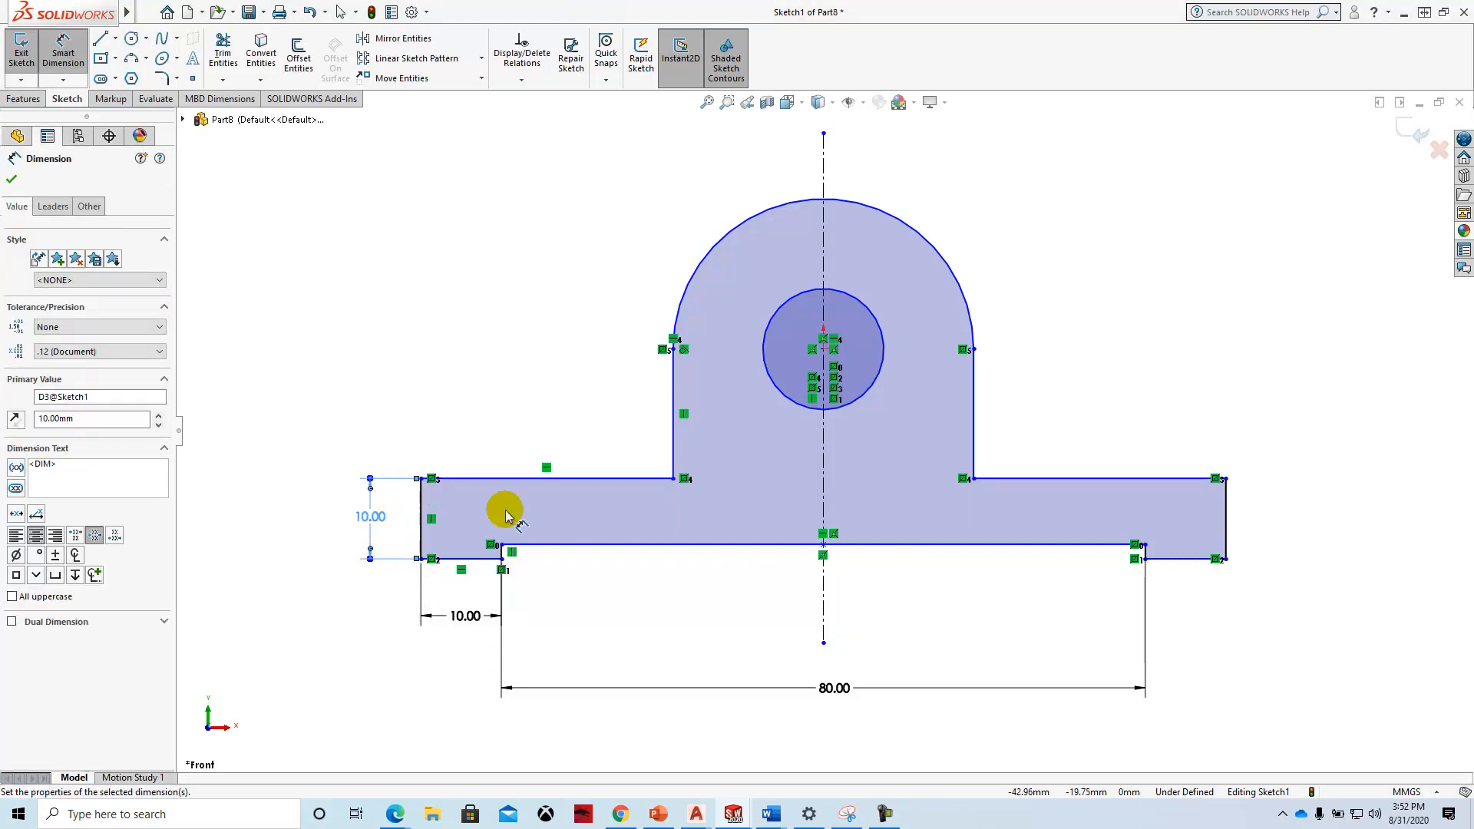
Step: Dimension the short inner vertical edge of the left foot to 5 mm
click(502, 552)
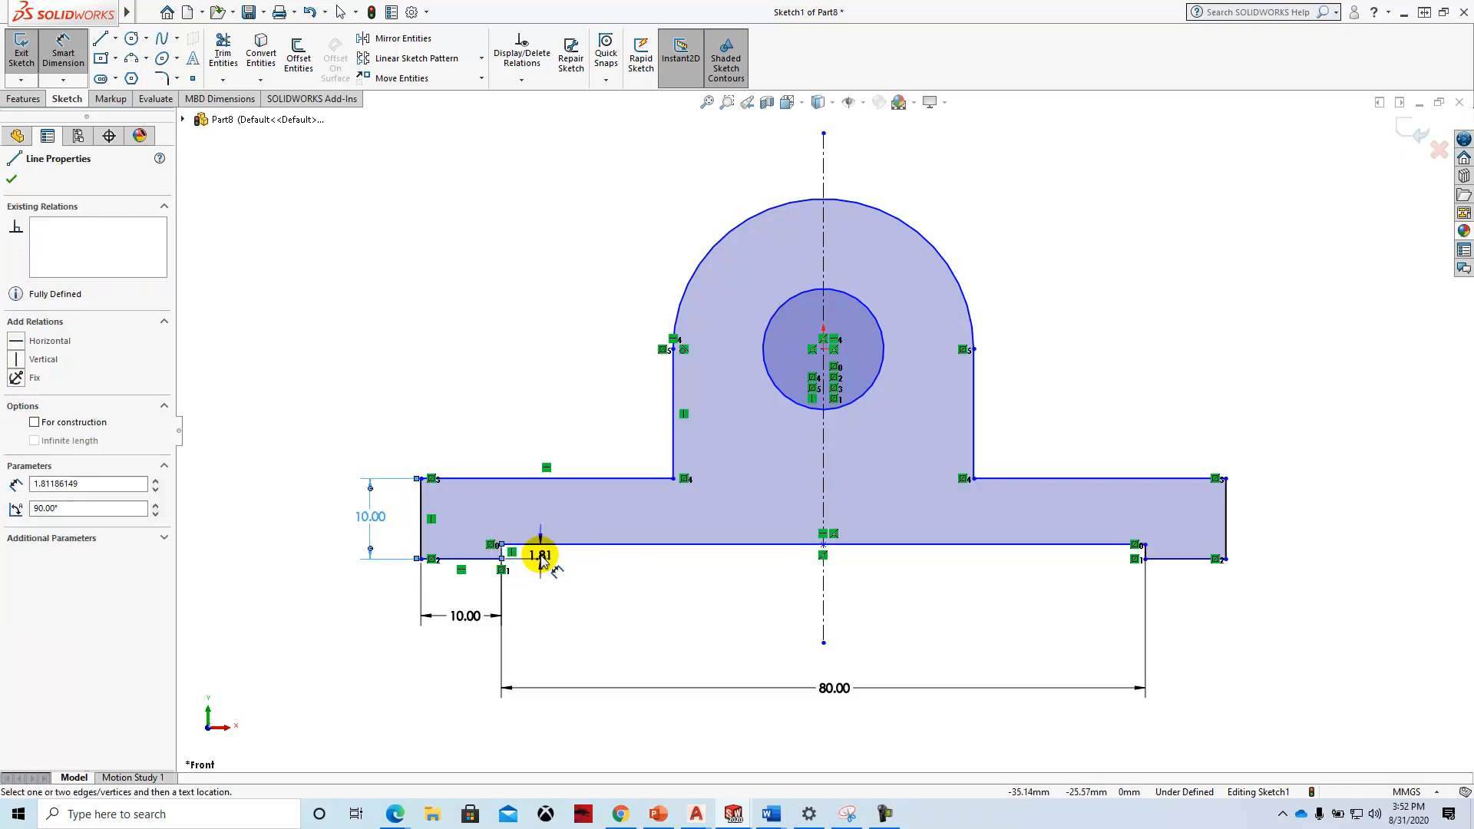
click(549, 605)
text(5)
key(Return)
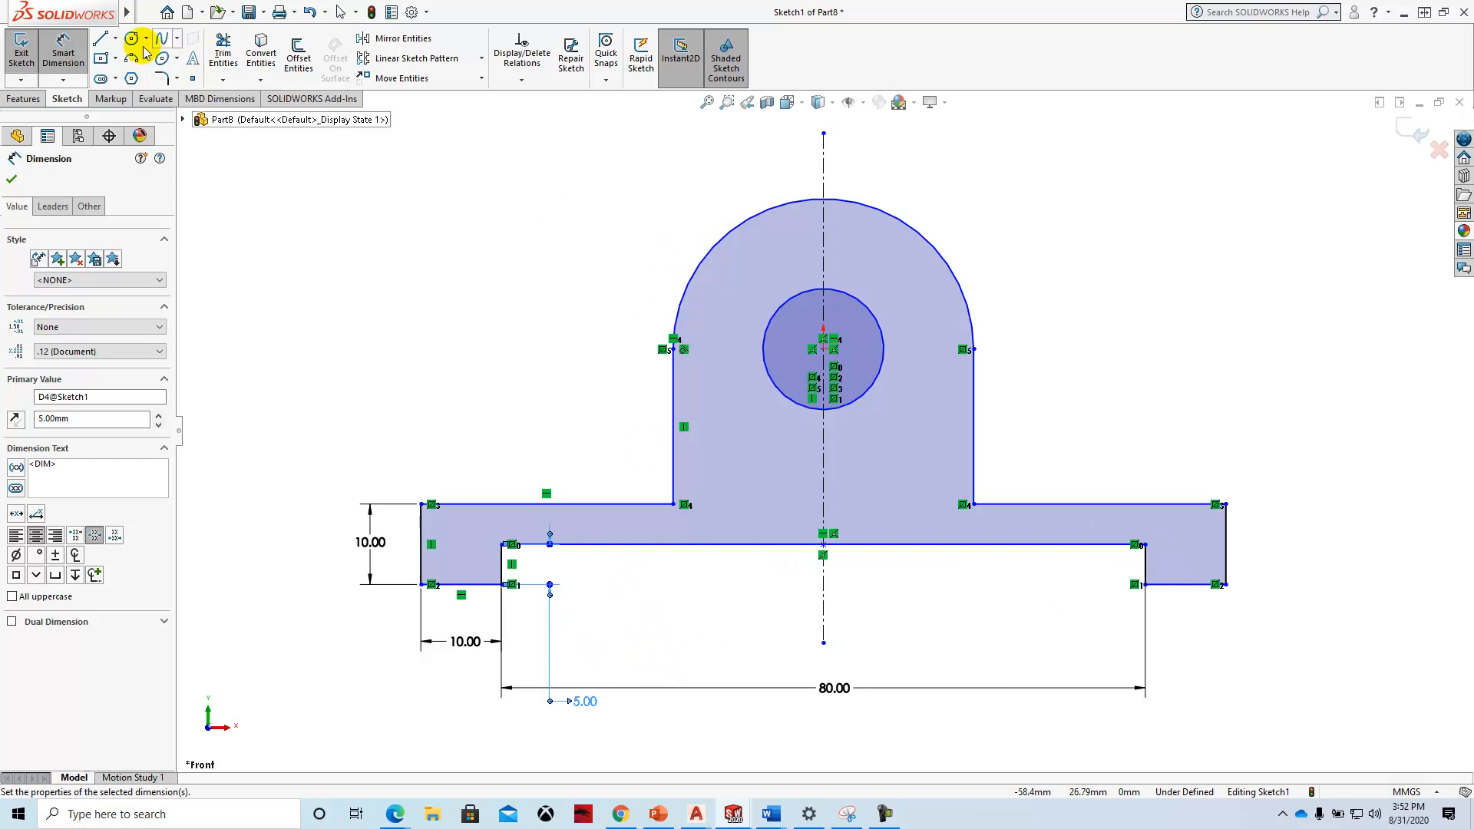
Step: Dimension the vertical distance from the circle's center to the top edge of the left base flange to 20 mm
click(826, 352)
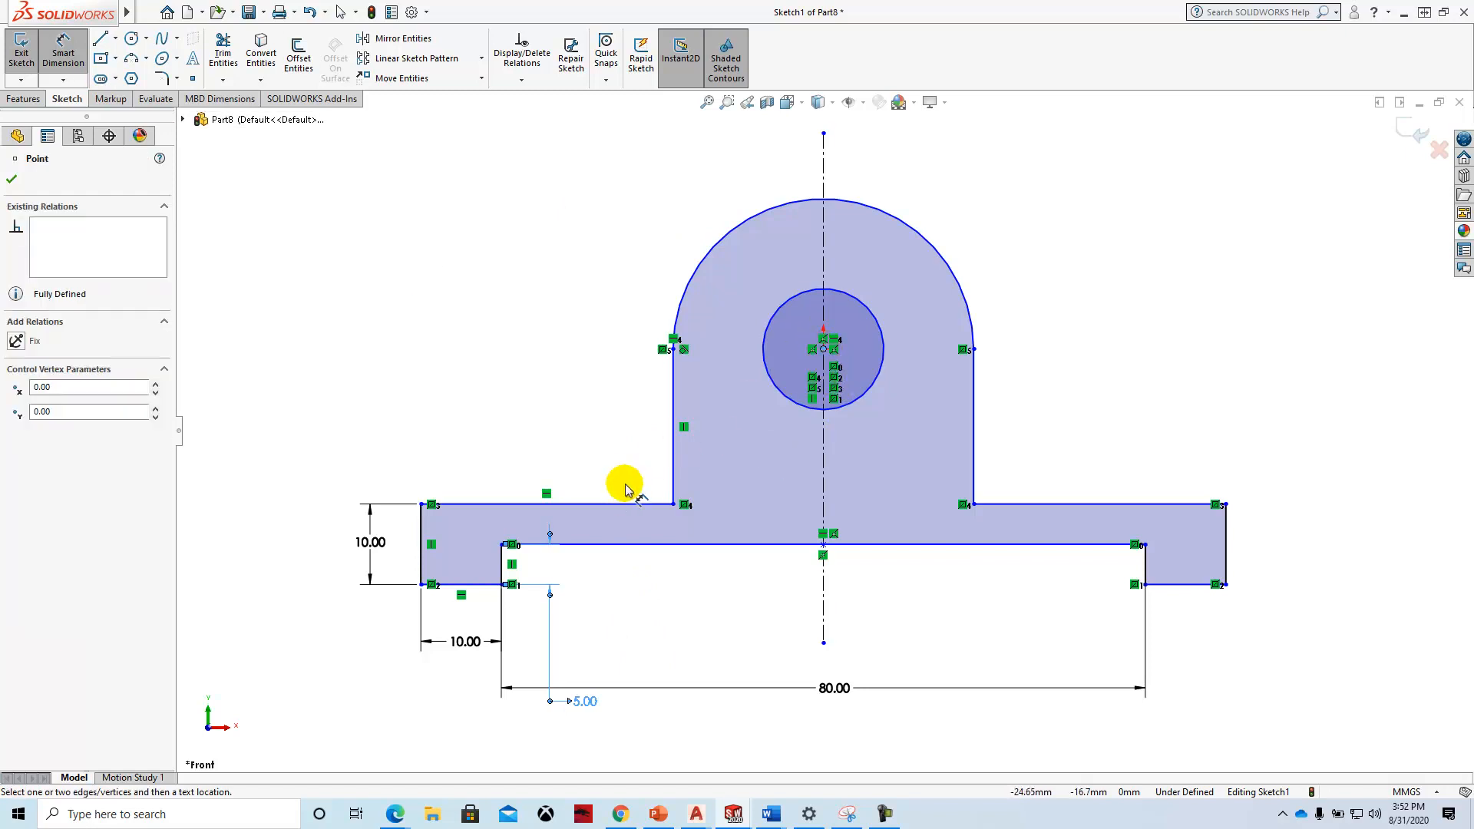
click(625, 506)
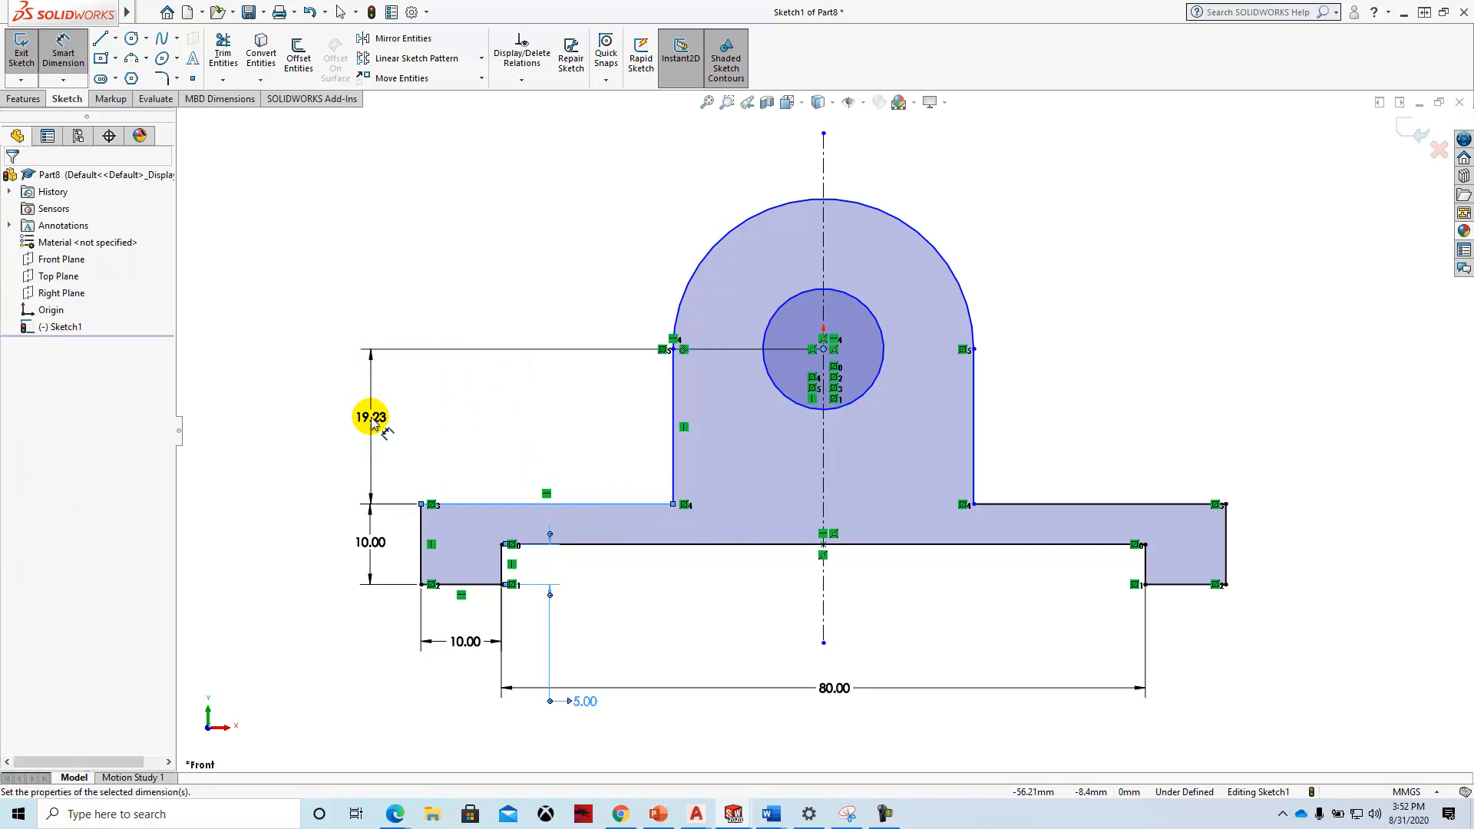
click(373, 419)
text(20)
key(Return)
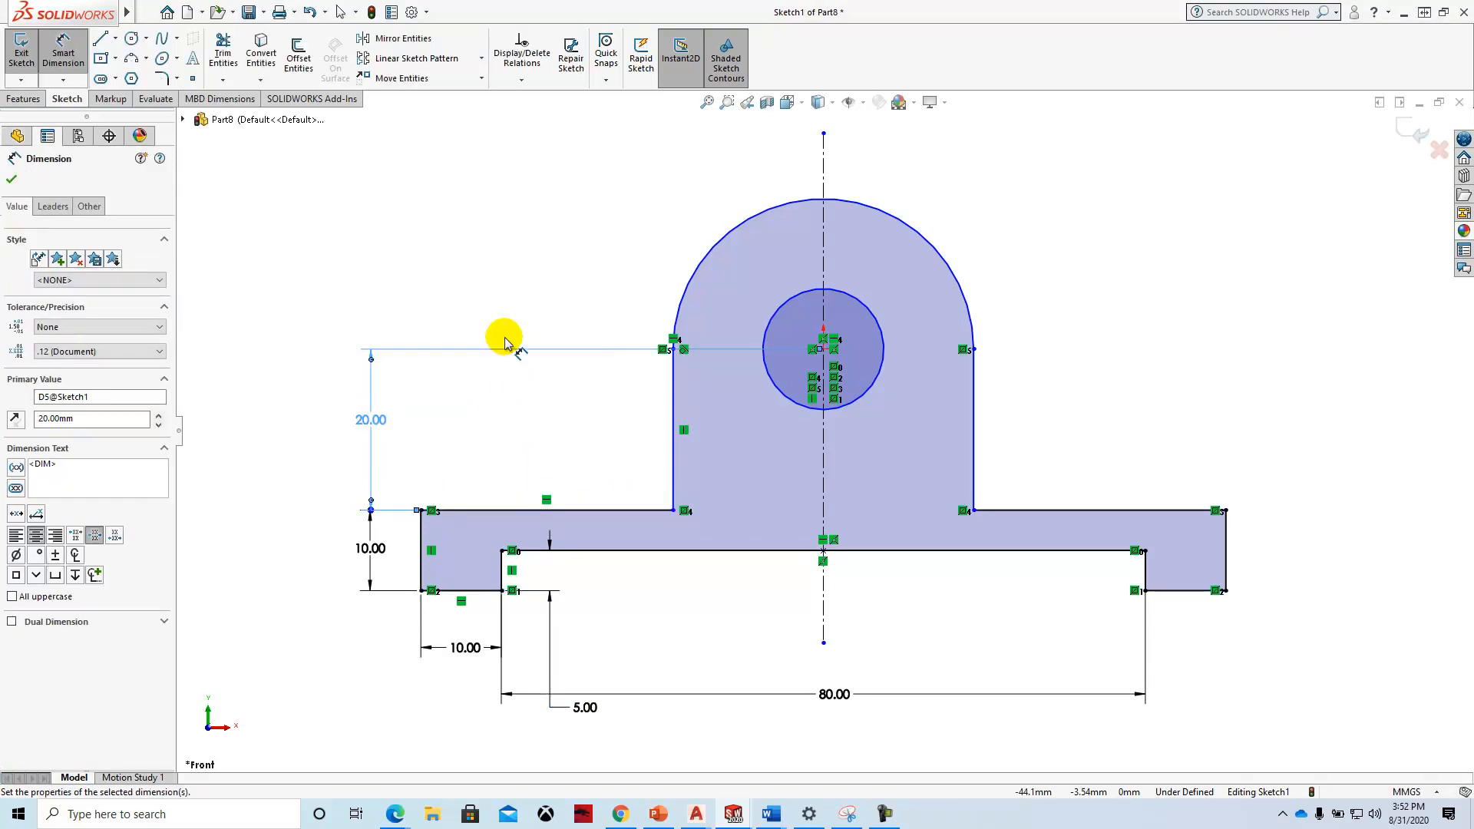
Step: Dimension the top arc's radius to 20 mm and the central hole's diameter to 20 mm
click(894, 217)
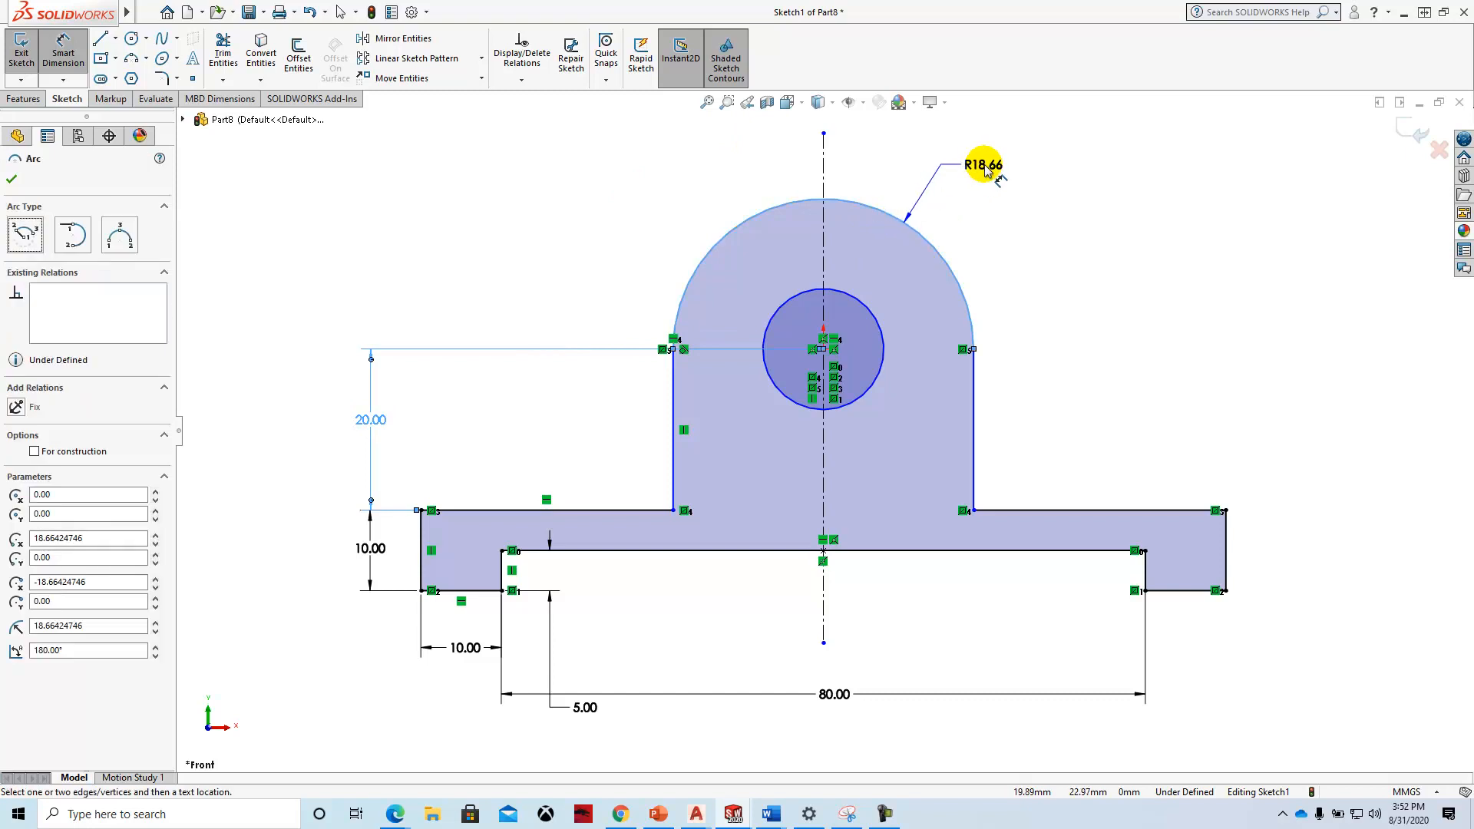
click(983, 170)
text(20)
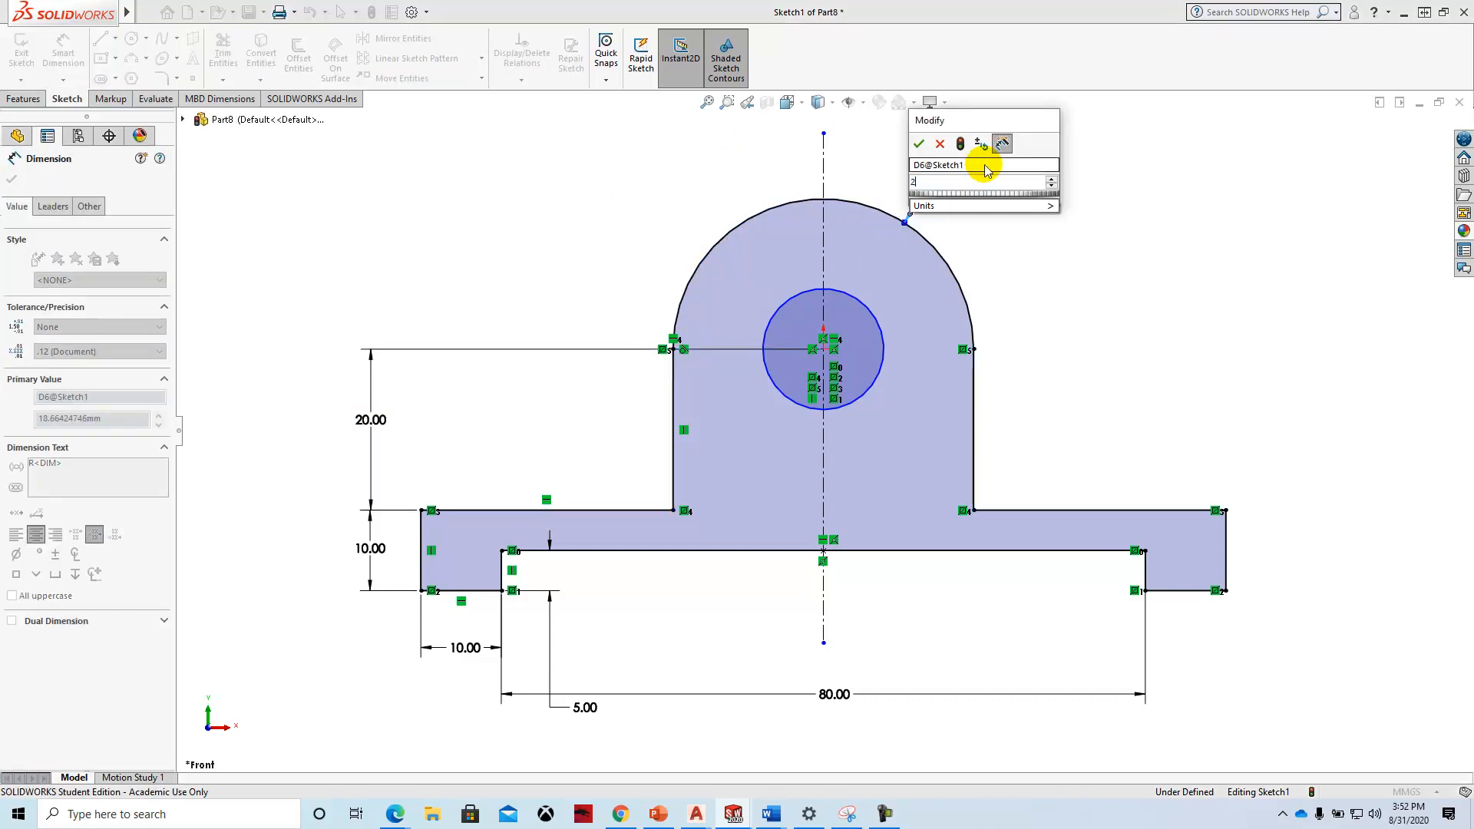
key(Return)
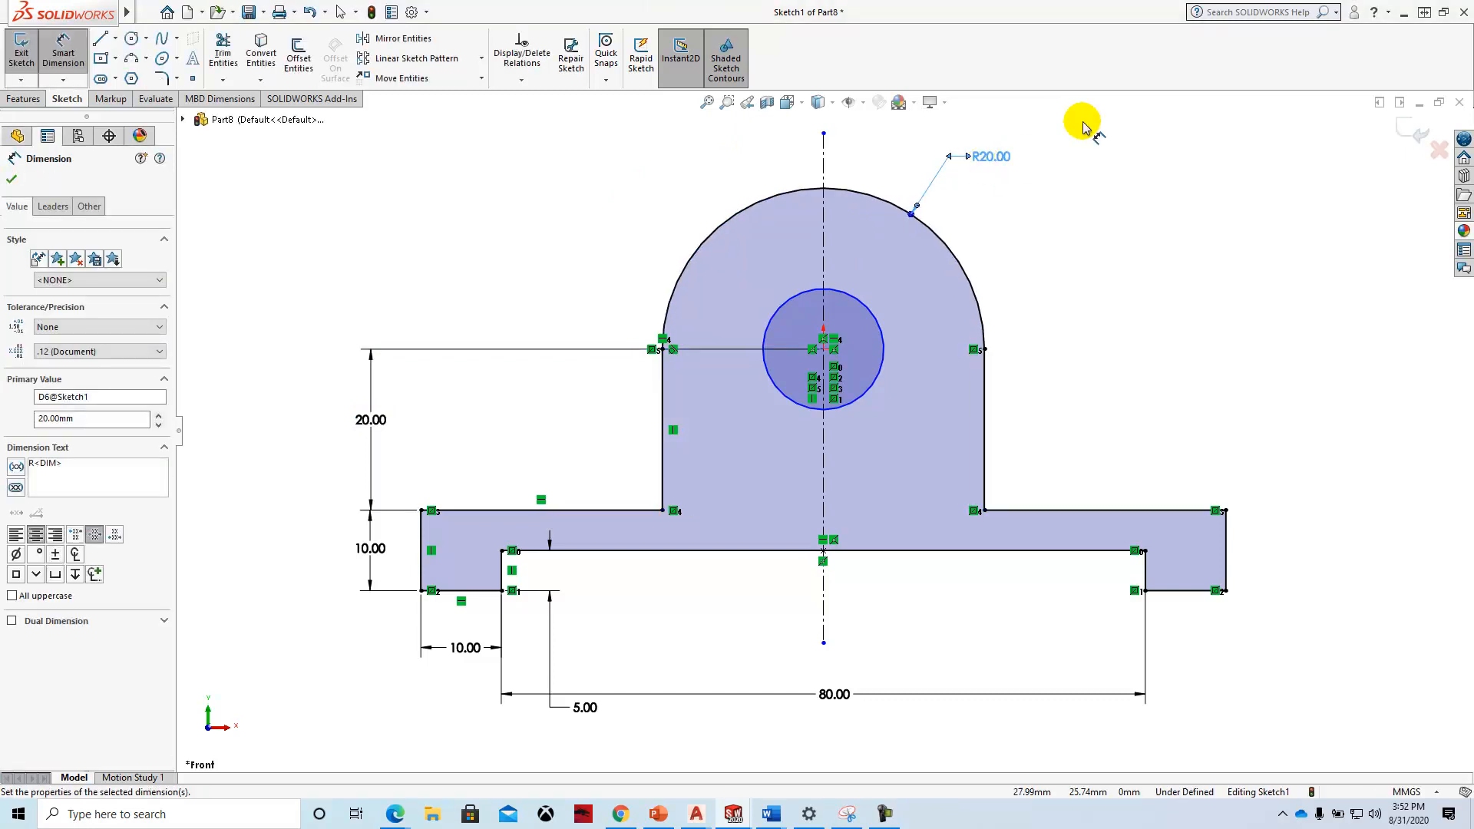
click(883, 320)
click(1035, 227)
text(20)
key(Return)
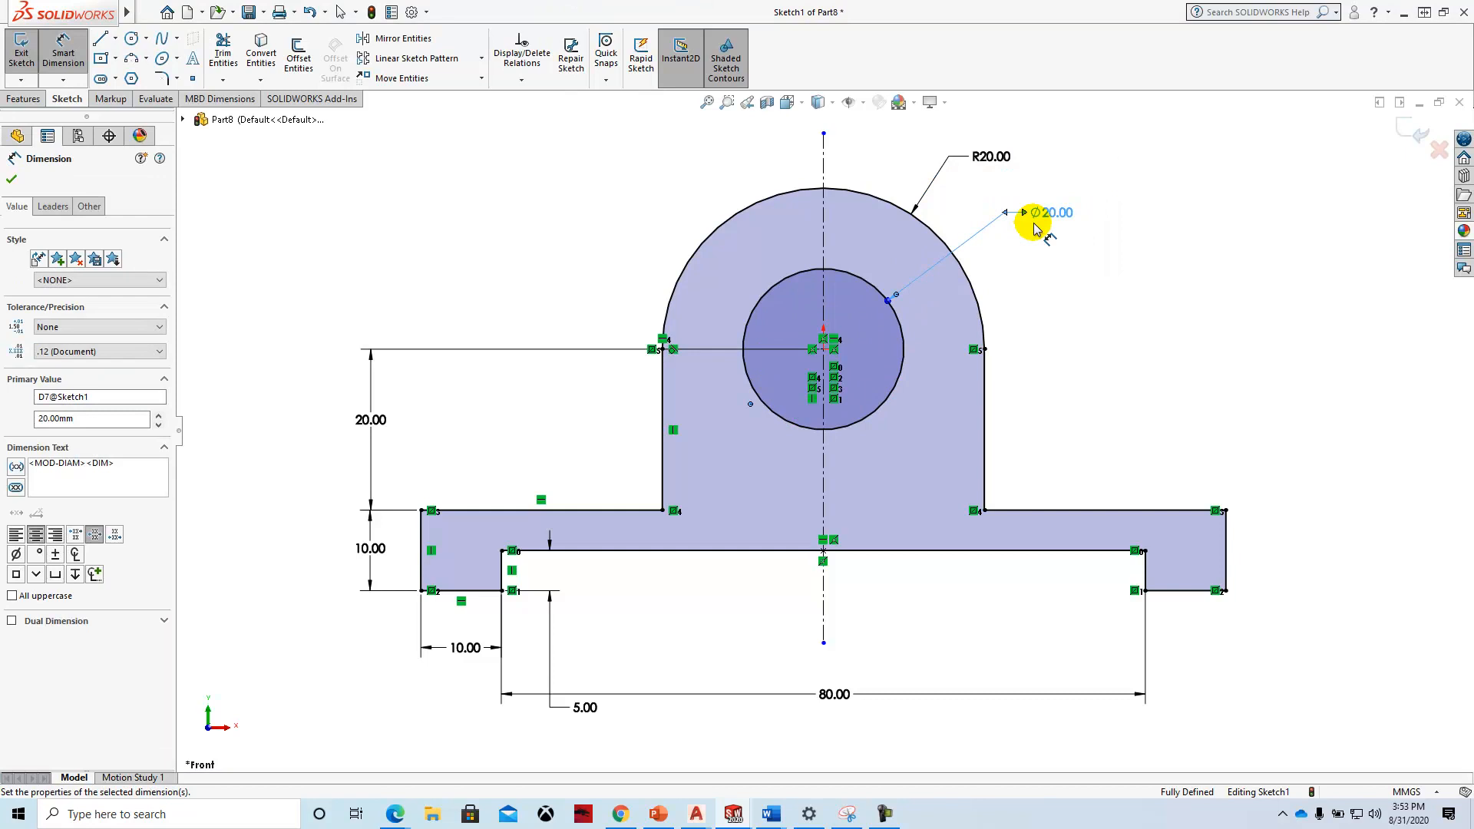
click(11, 179)
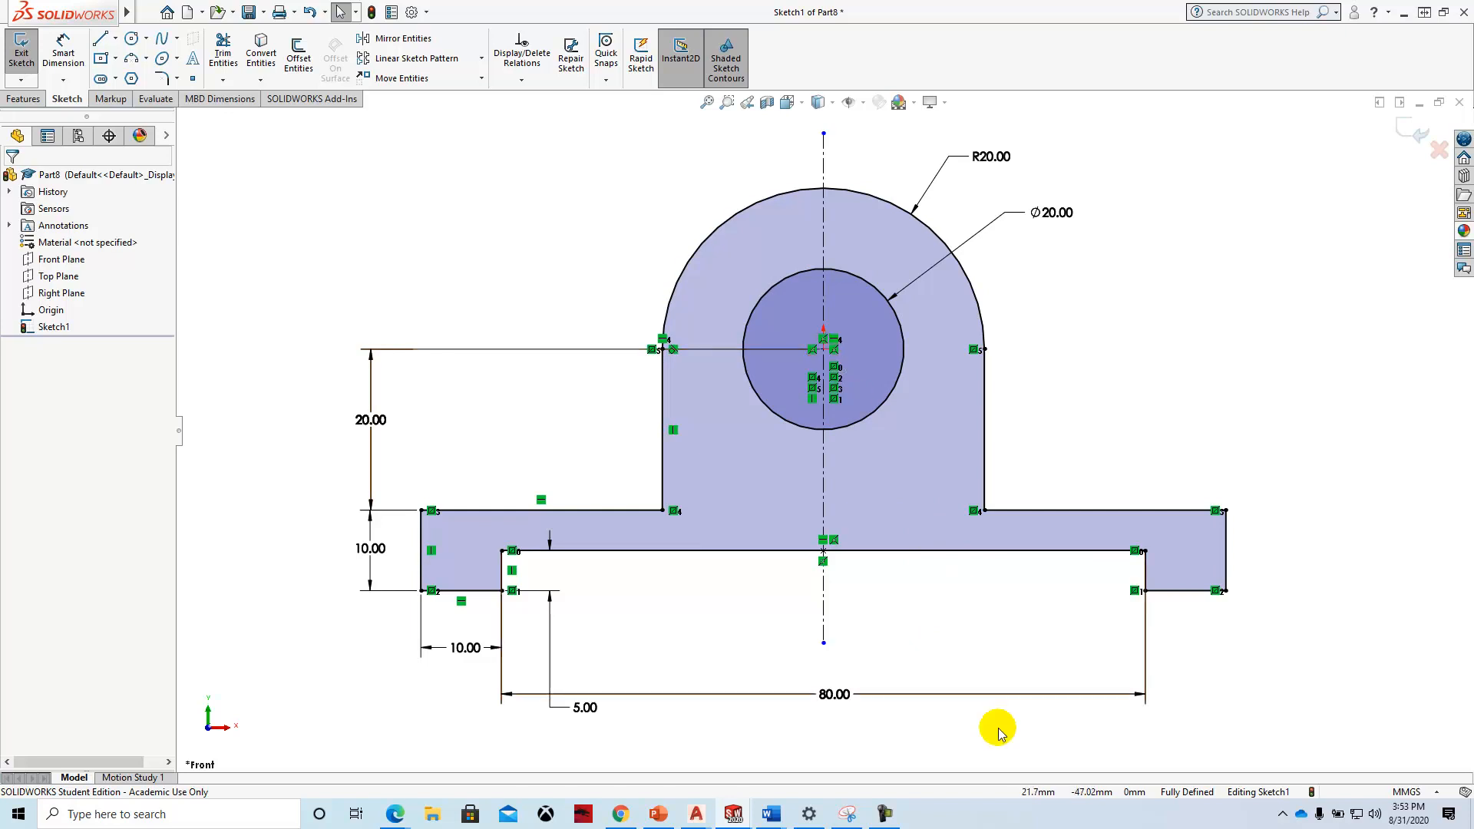
Step: Extrude the bracket profile as a boss with the Mid Plane end condition and a depth of 30 mm
click(40, 100)
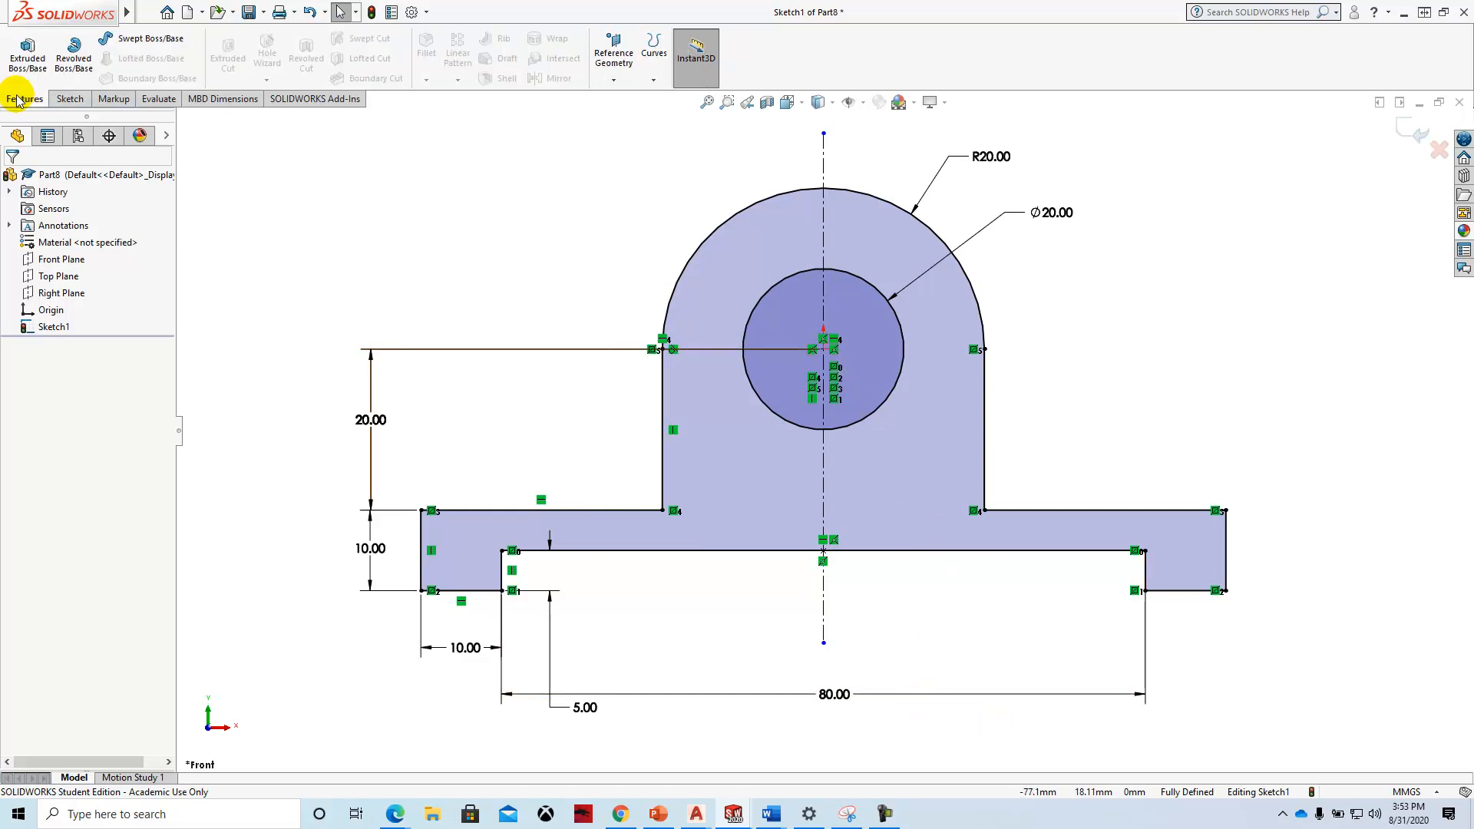
click(27, 61)
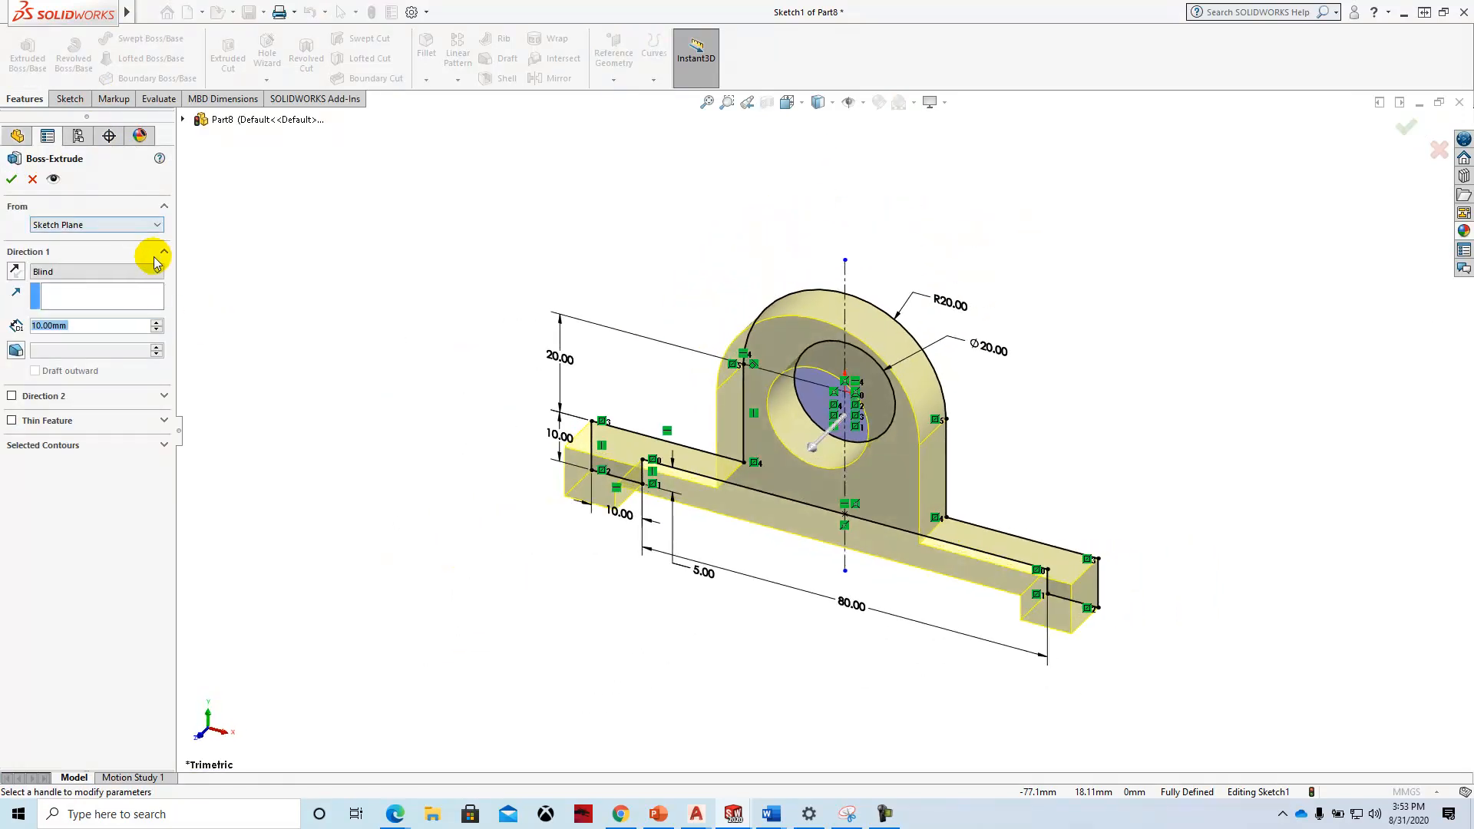
click(143, 272)
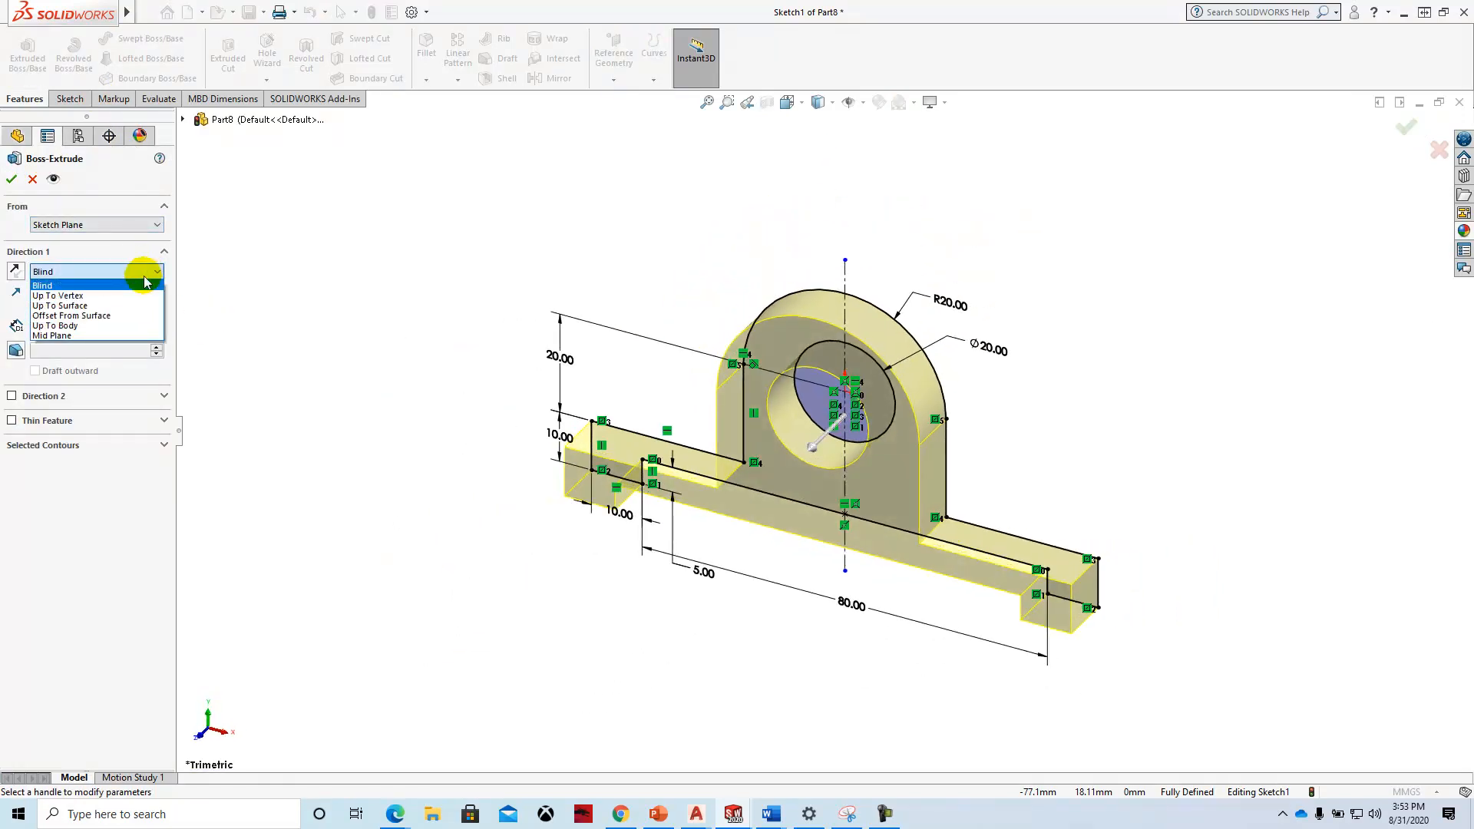
click(103, 336)
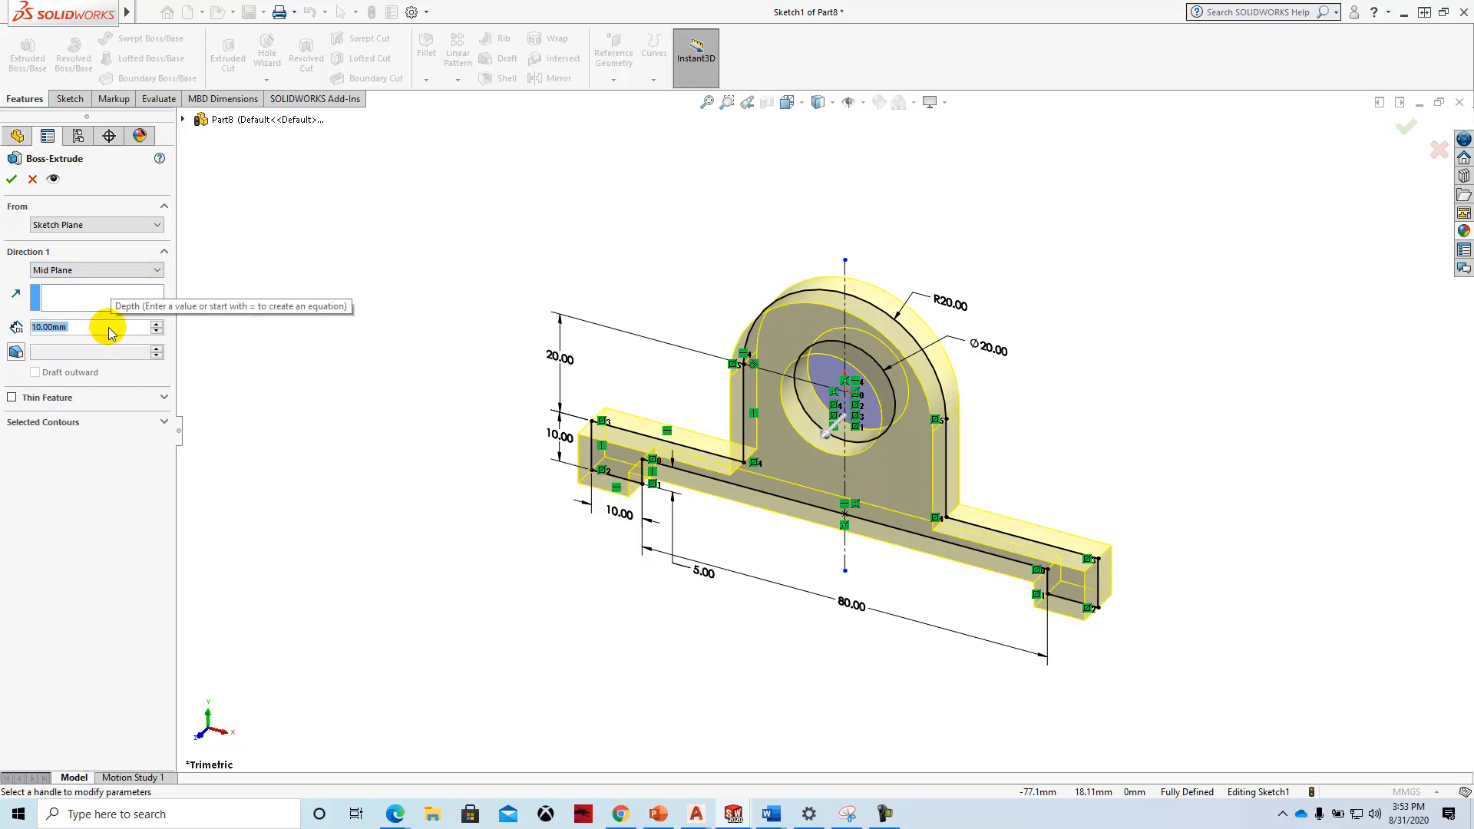
click(156, 324)
click(156, 323)
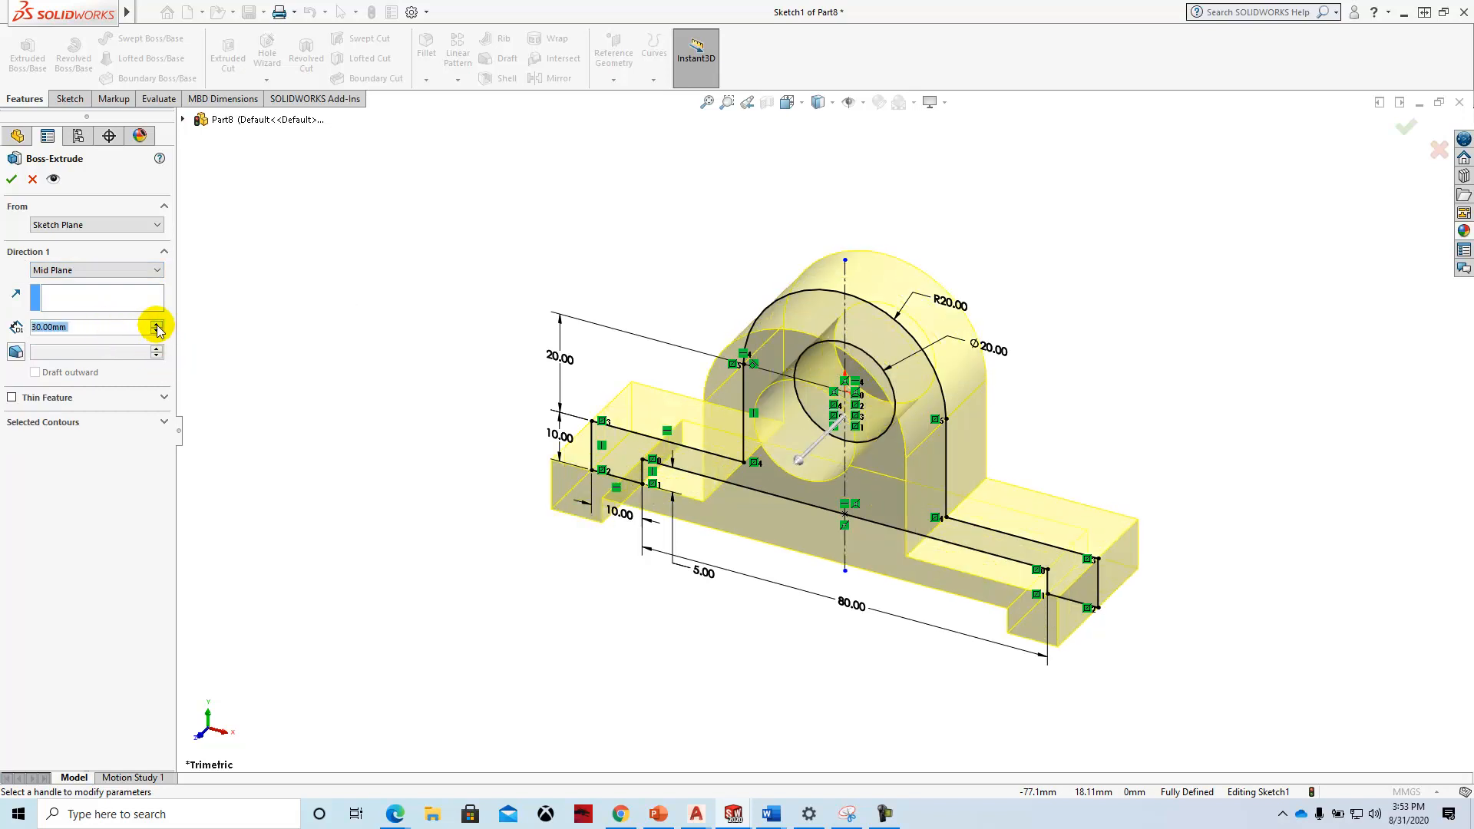
click(156, 325)
click(157, 333)
click(13, 179)
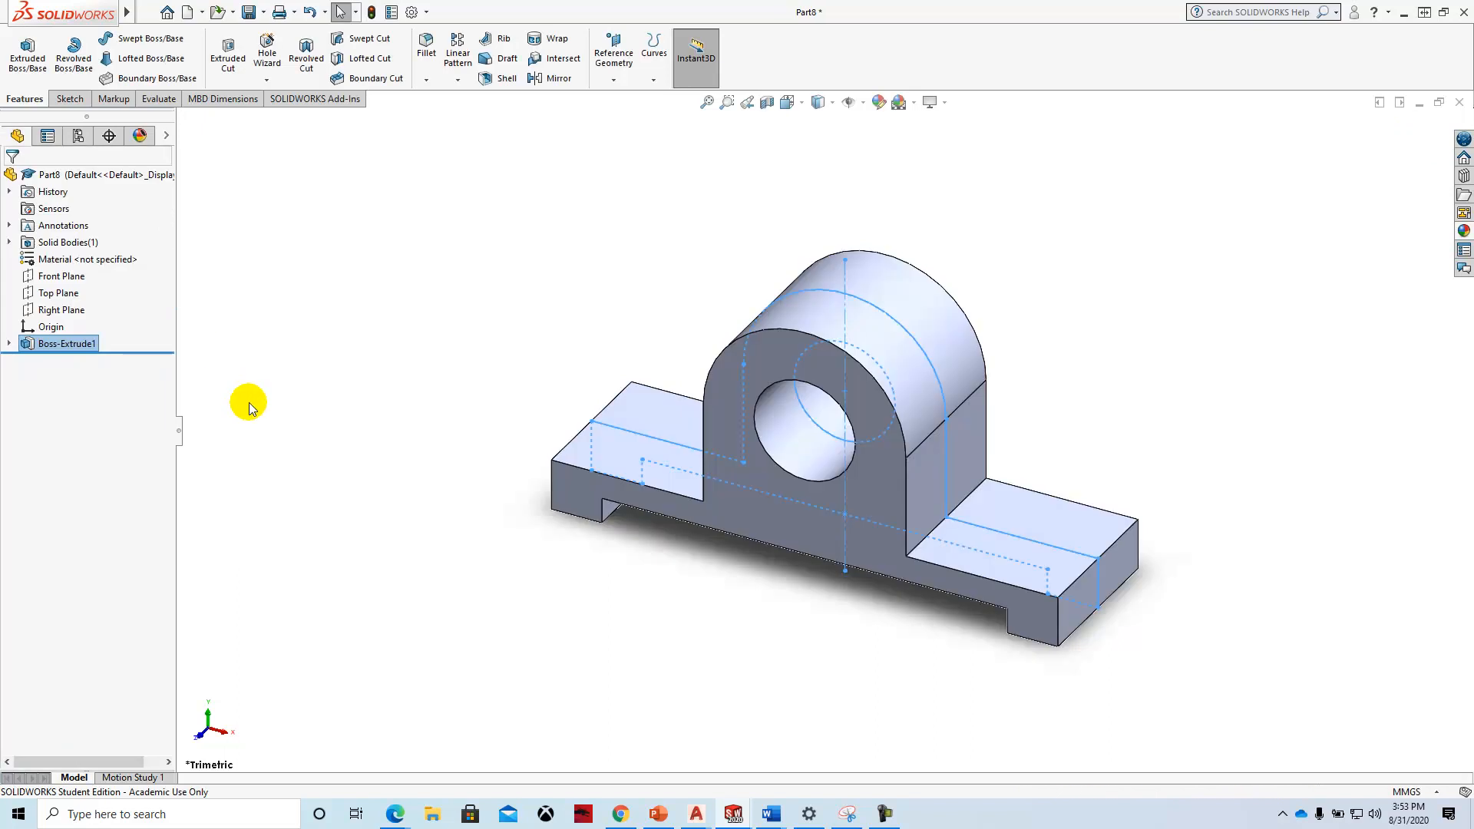
Step: Apply a magenta color (RGB 192, 0, 192) to the whole part instead of only the extruded feature
click(883, 112)
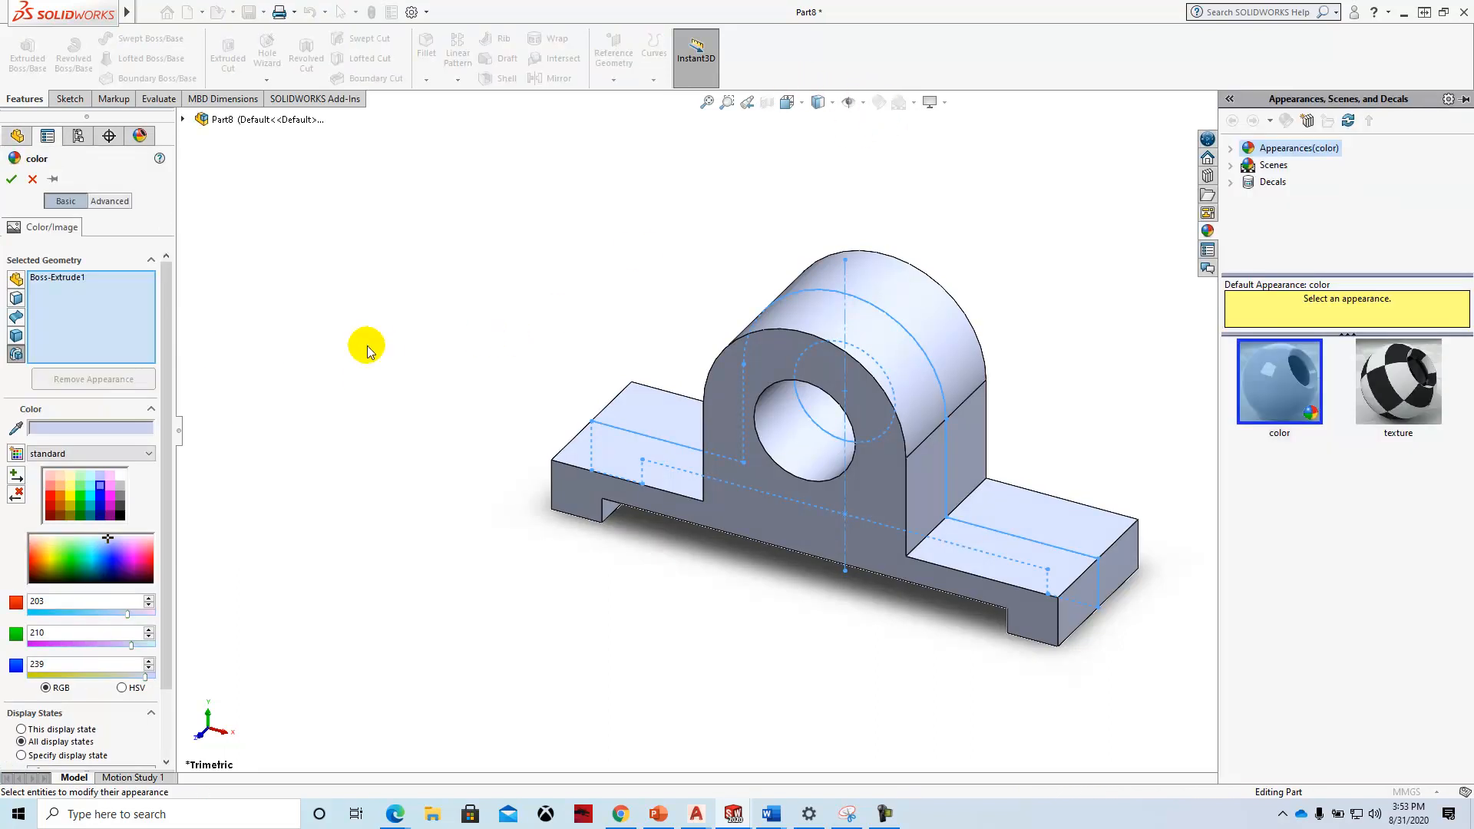
right_click(75, 338)
click(128, 350)
click(267, 123)
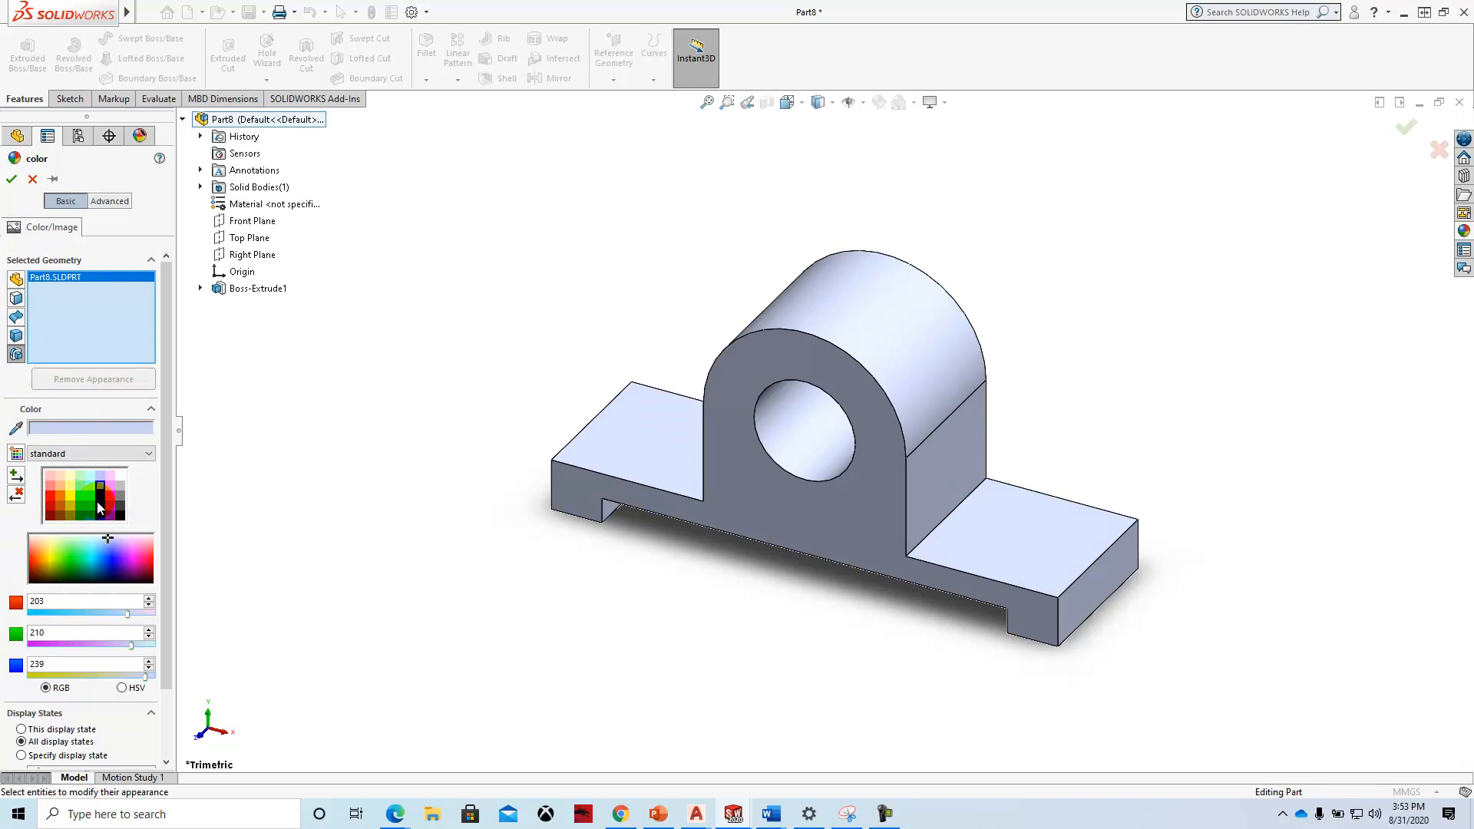
click(111, 505)
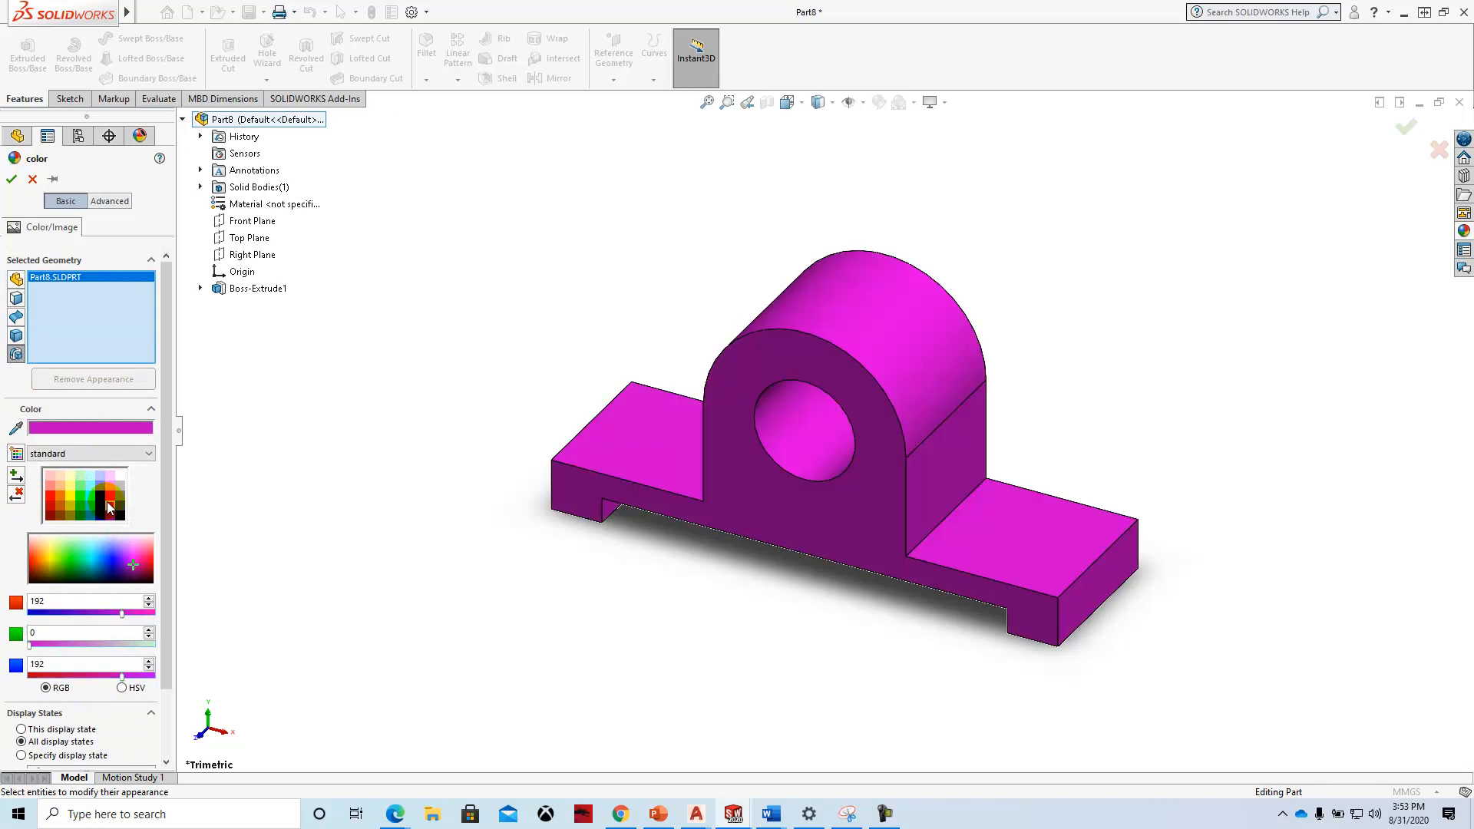
click(14, 182)
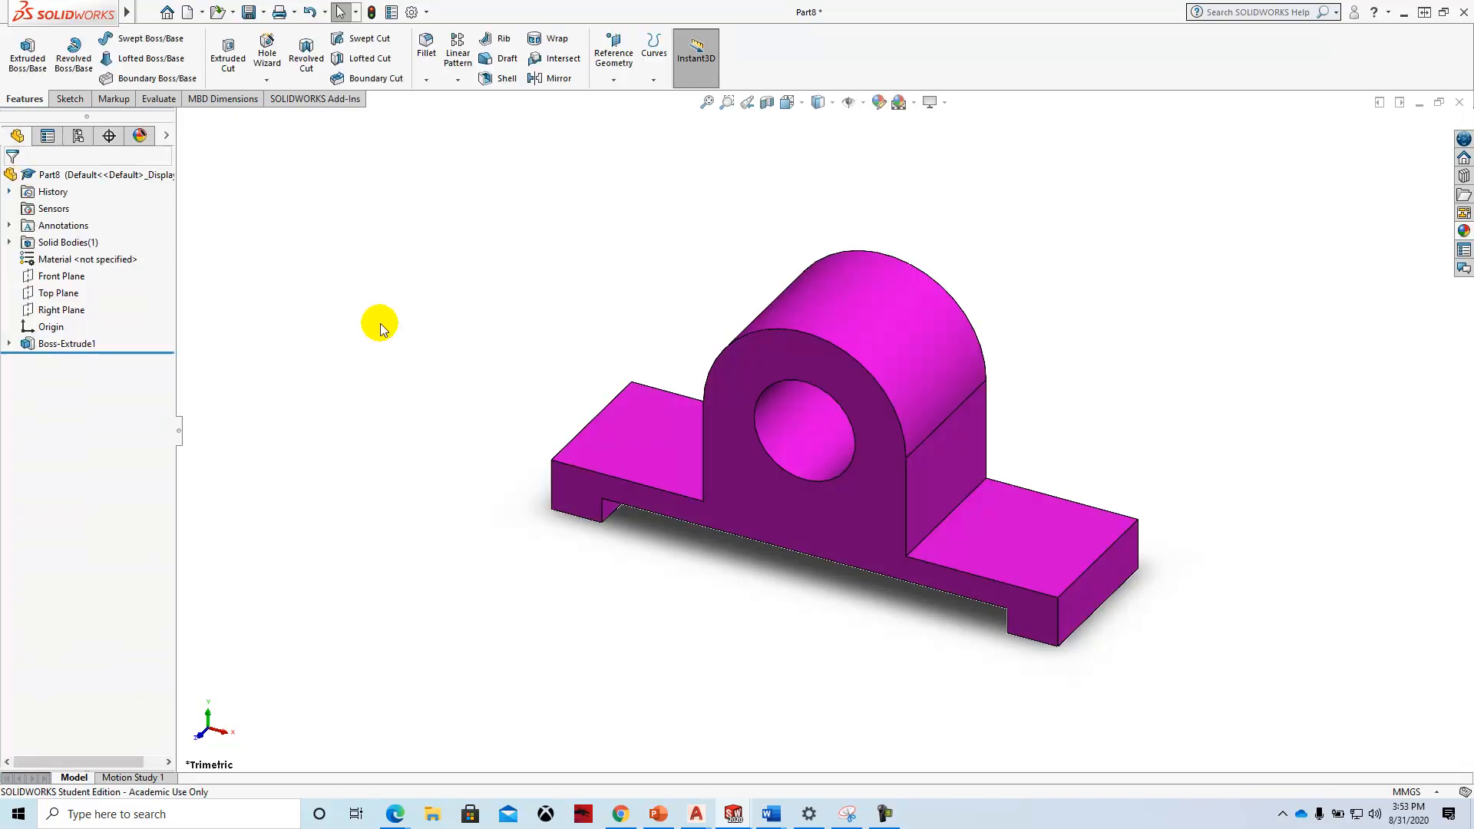
Step: Save the part as "JPC-Exercise 2" in the CAD-230 folder
click(248, 11)
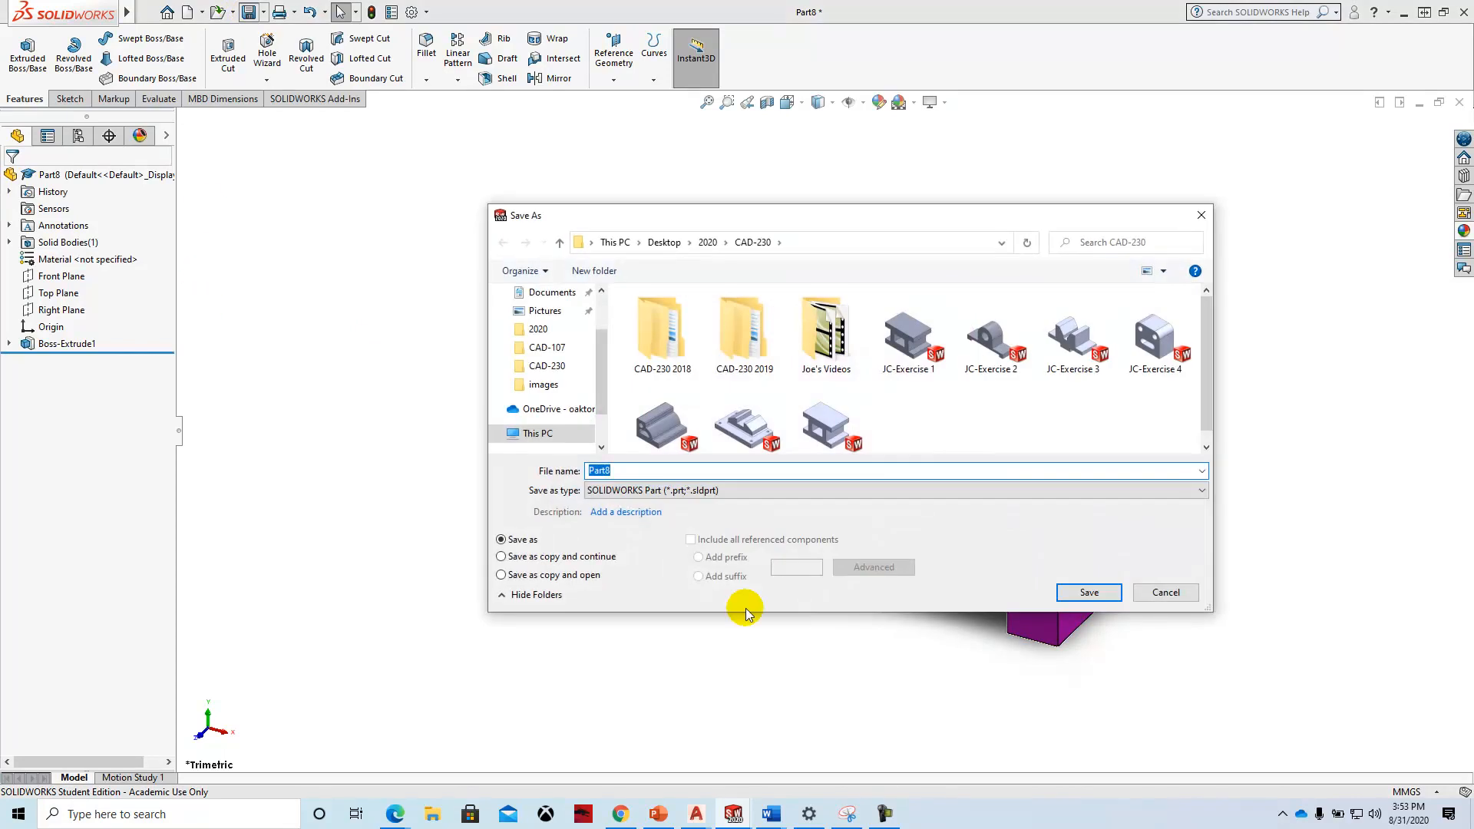
text(JC)
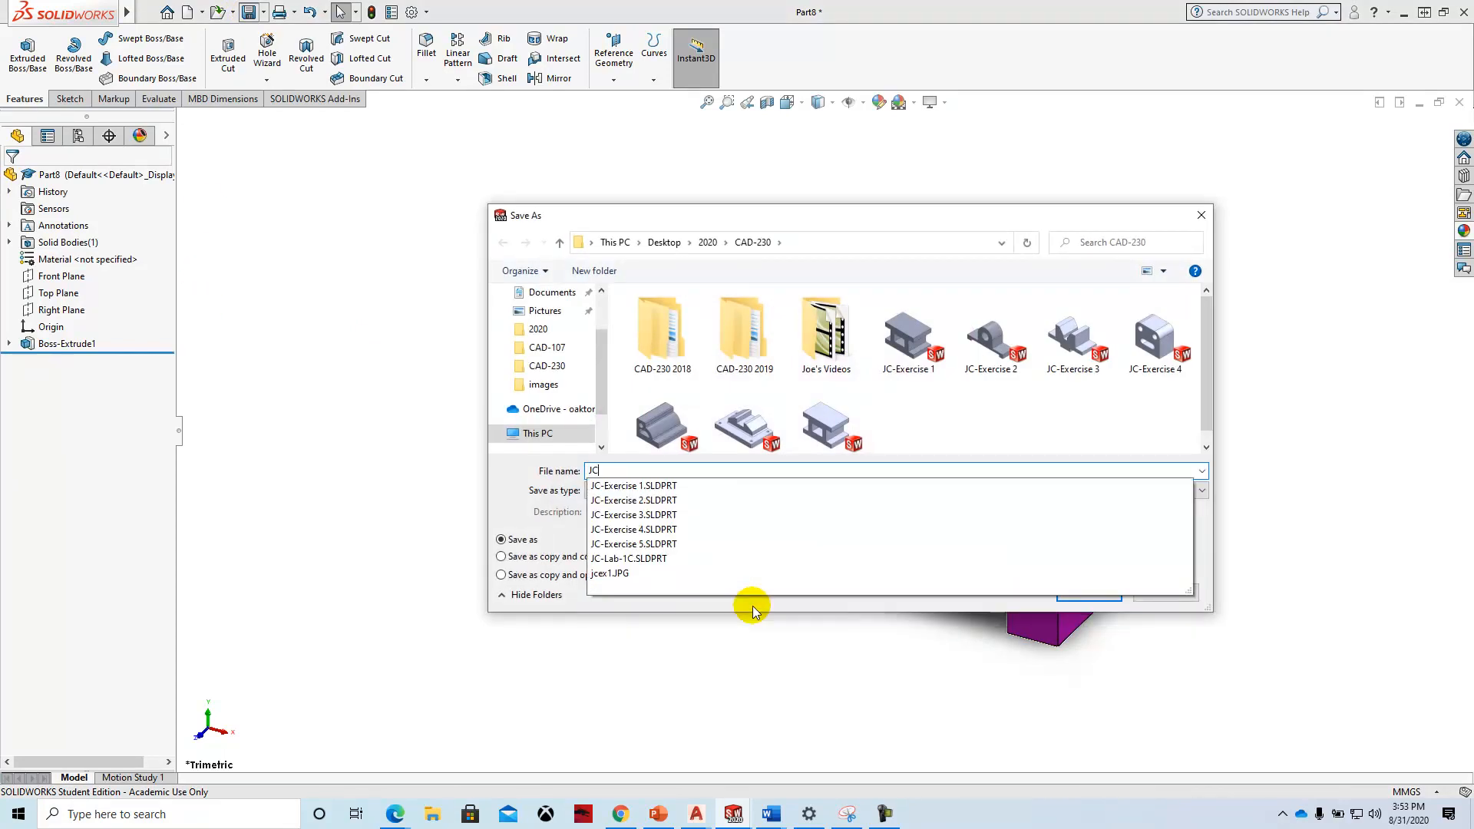
text(-Exercise)
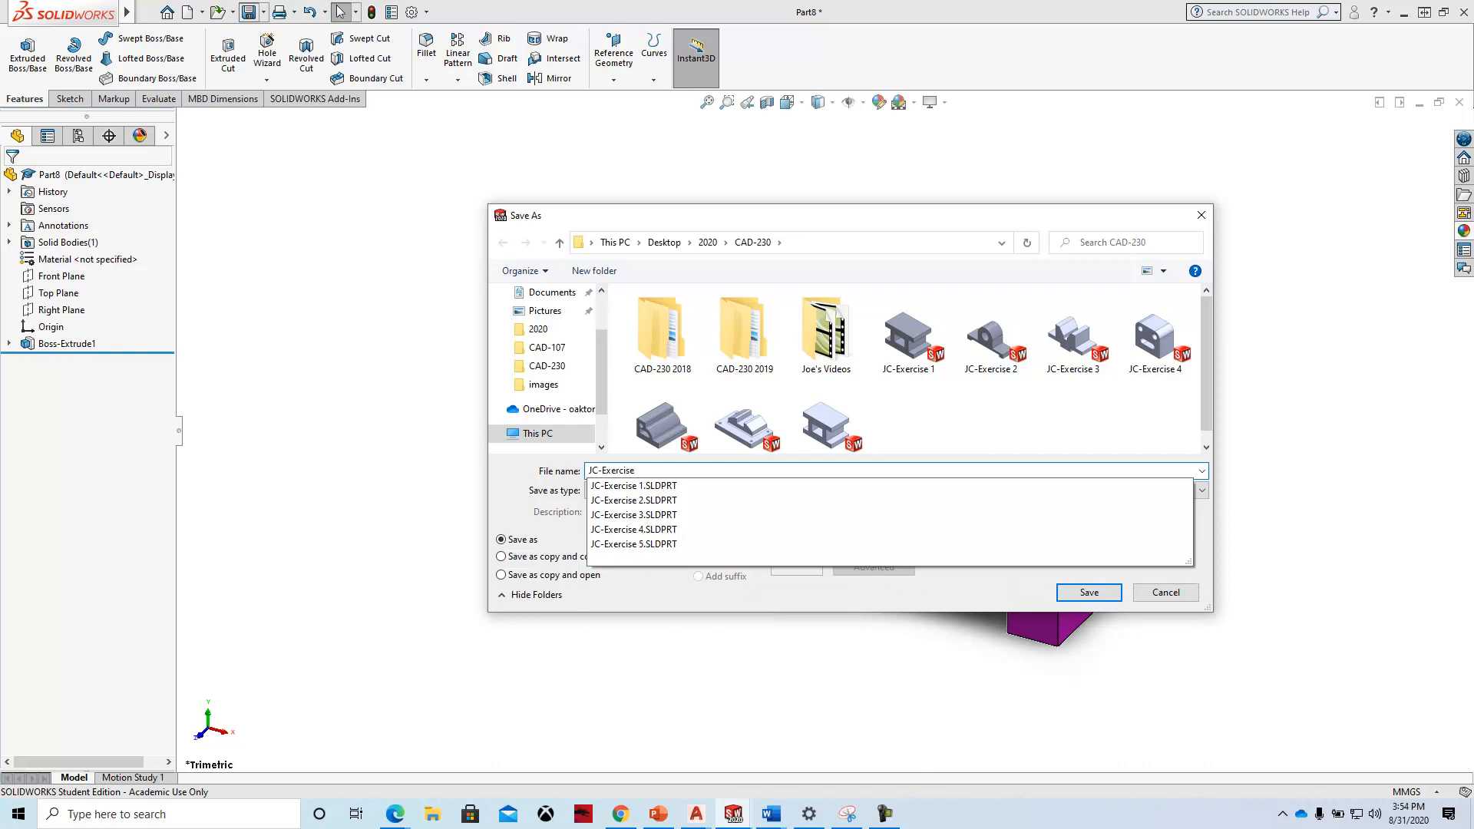
text( 2)
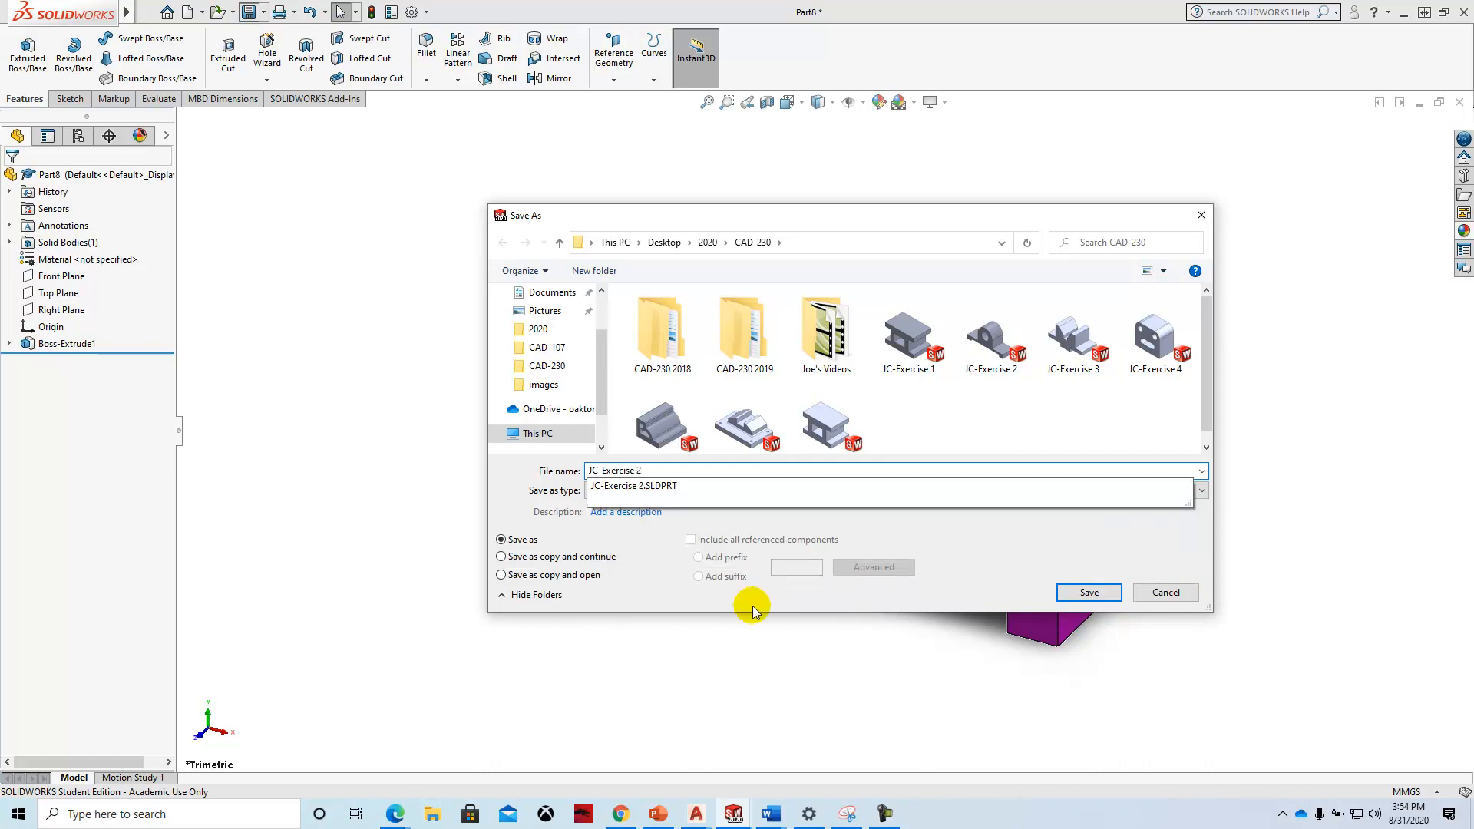
key(Left)
key(Left)
key(Left)
key(Left)
text(P)
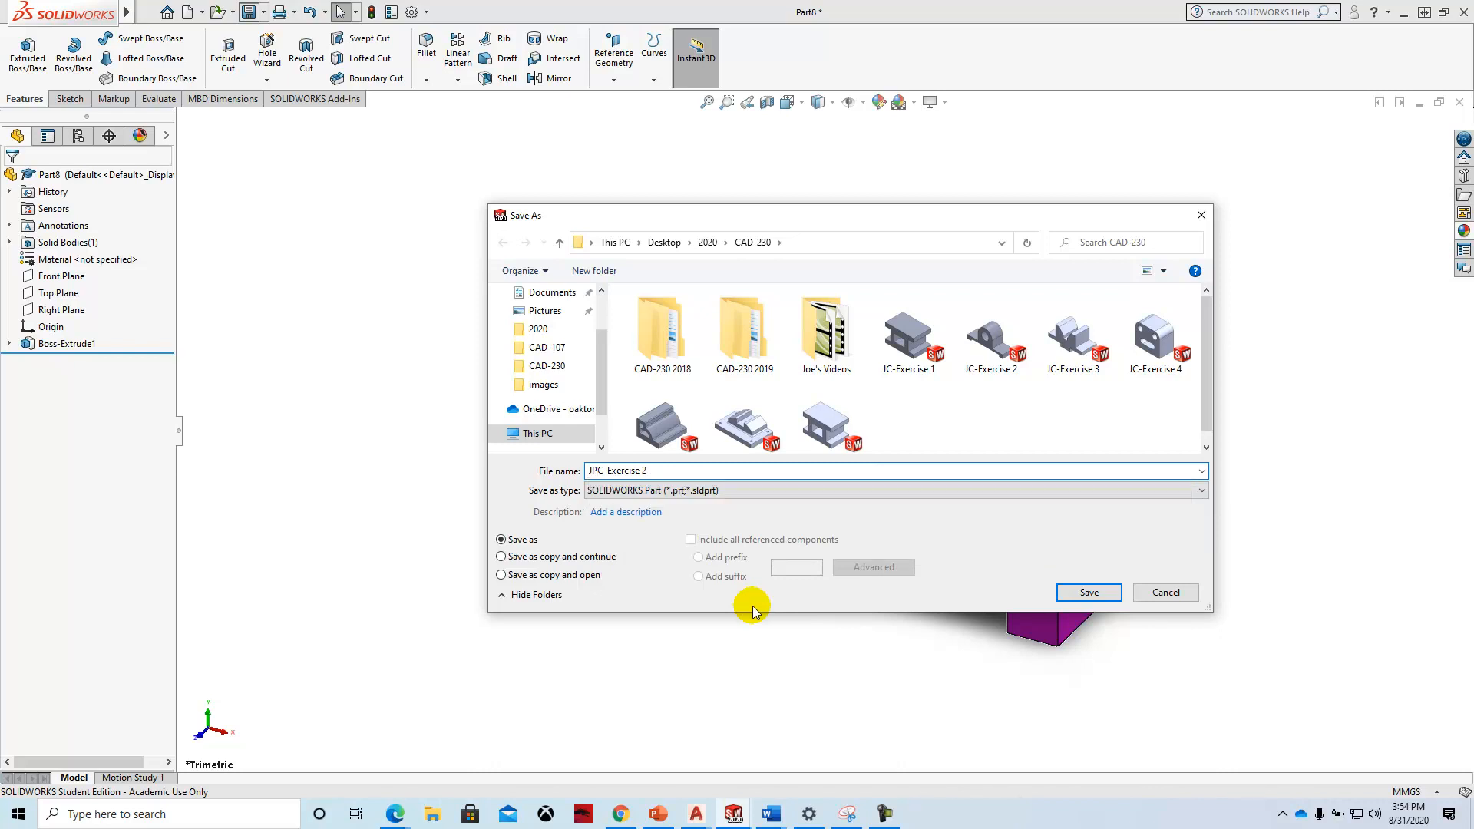
click(1090, 593)
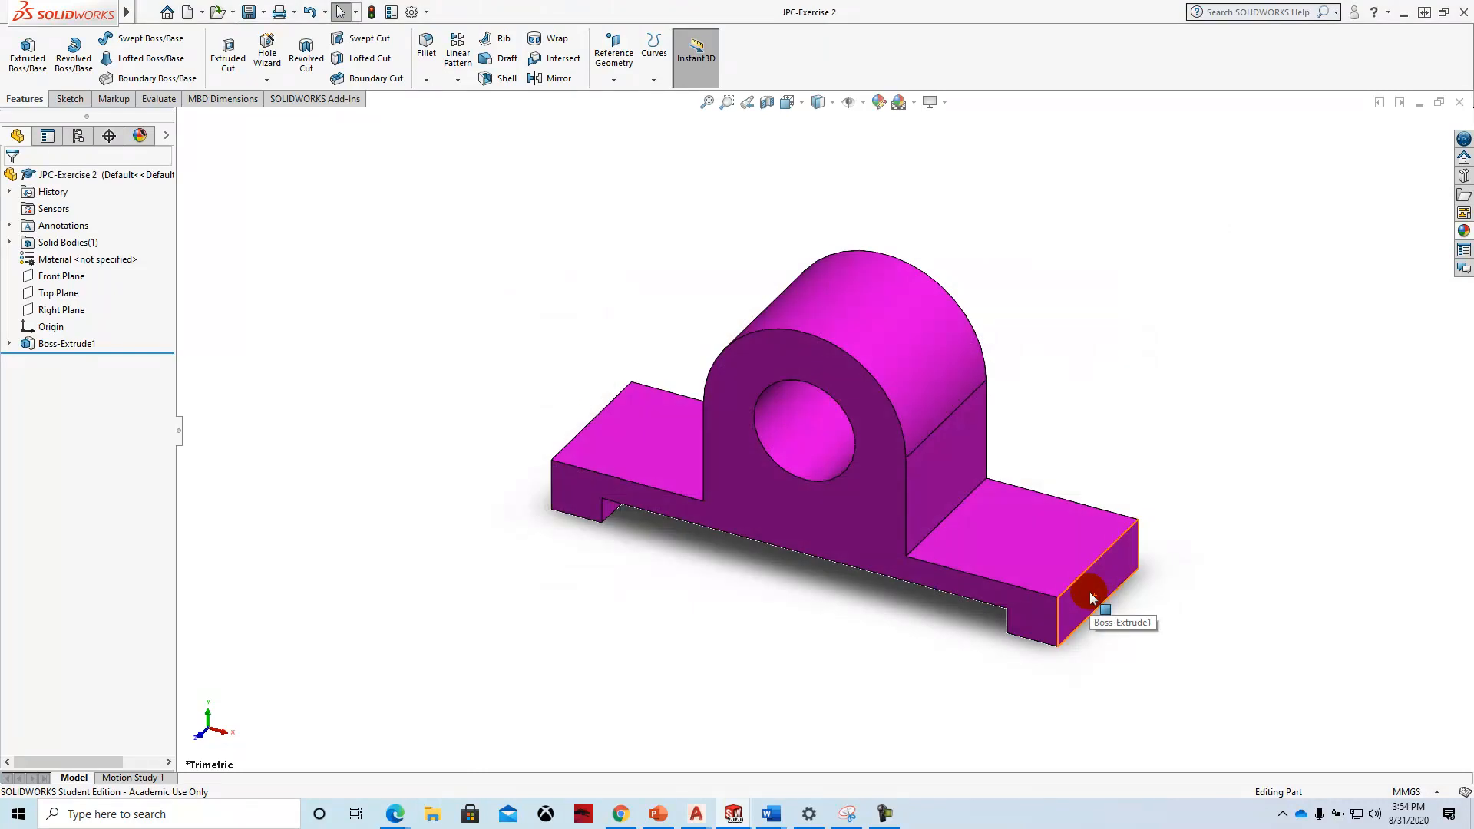